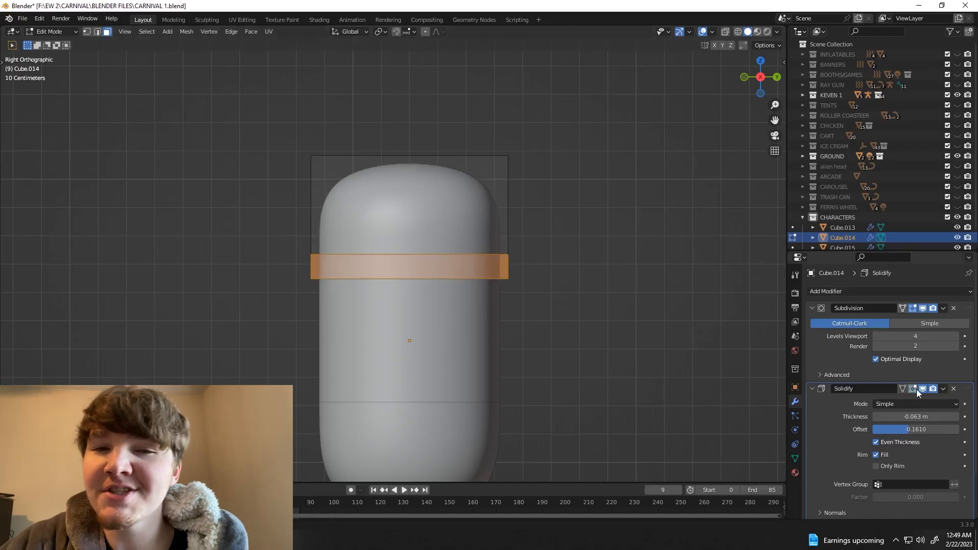
Step: Scale the selected band of faces outward around the capsule's cap to form a protruding rim
left_click(725, 32)
left_click_drag(530, 244, 292, 288)
left_click(725, 32)
key("KP_7")
key("s")
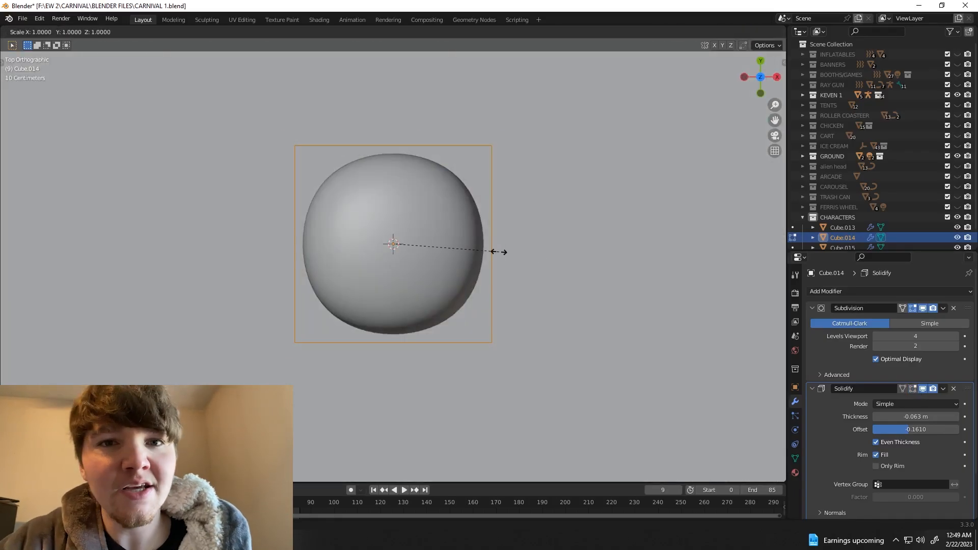
left_click(519, 251)
middle_click_drag(519, 251, 301, 168)
scroll(301, 168, "down", 1)
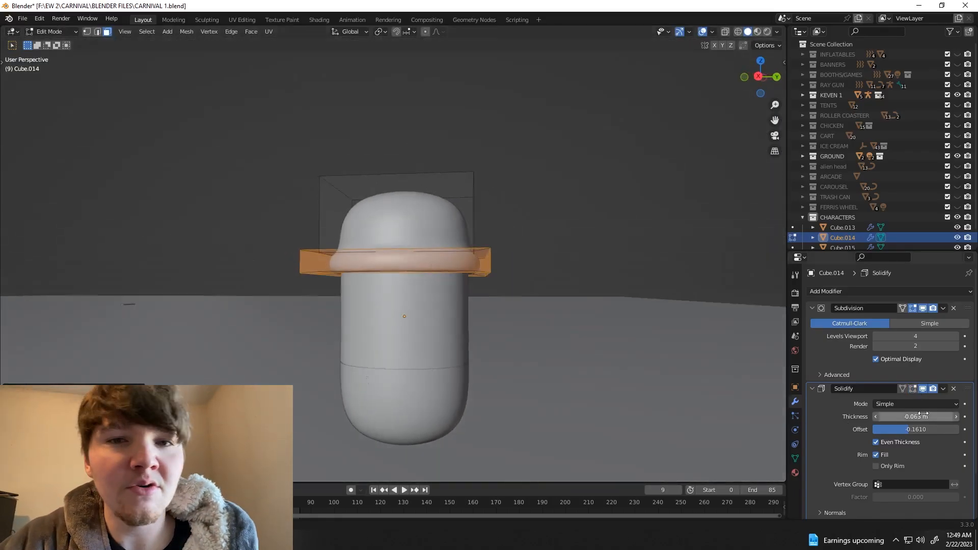
Step: Turn on the Solidify modifier's Edit Mode display and check the rim from below
left_click(912, 388)
key("Tab")
scroll(517, 336, "down", 1)
middle_click_drag(517, 336, 510, 298)
key("Tab")
scroll(431, 287, "up", 2)
middle_click_drag(432, 288, 472, 246)
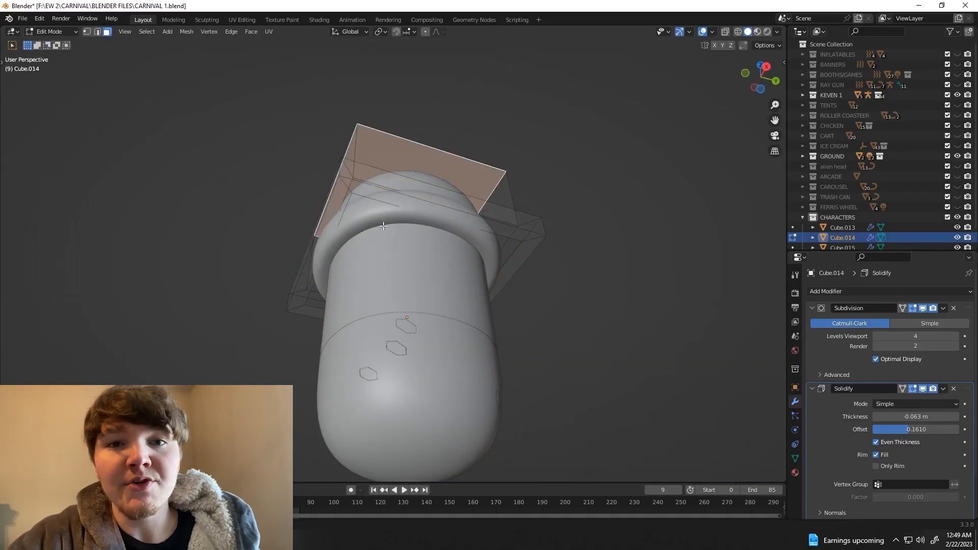
Step: Inset the underside of the cap's rim in vertex select mode and slide the rim's lower edge loop
key("alt+z")
middle_click_drag(421, 292, 362, 233)
key("1")
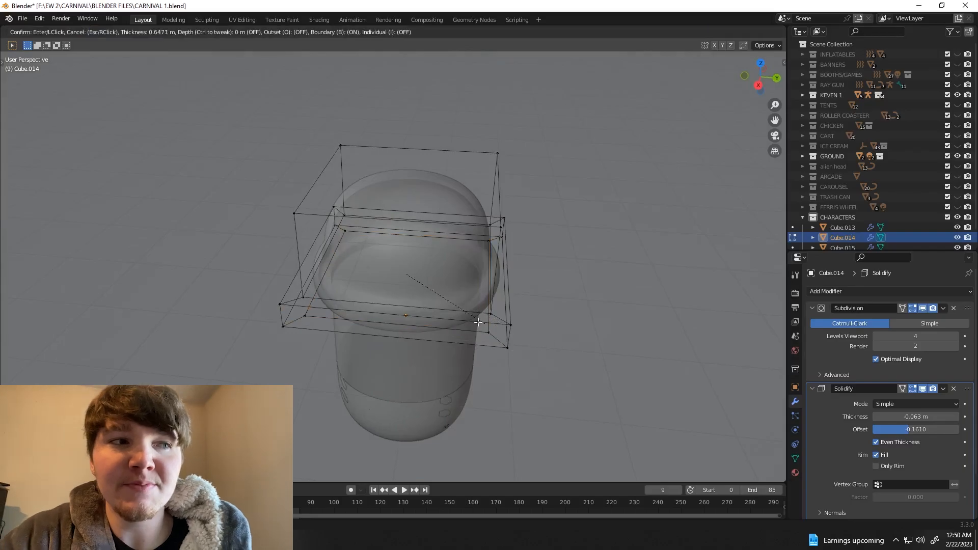
key("Tab")
middle_click_drag(602, 357, 471, 292)
scroll(482, 297, "up", 2)
key("alt+z")
key("Tab")
key("Tab")
key("Tab")
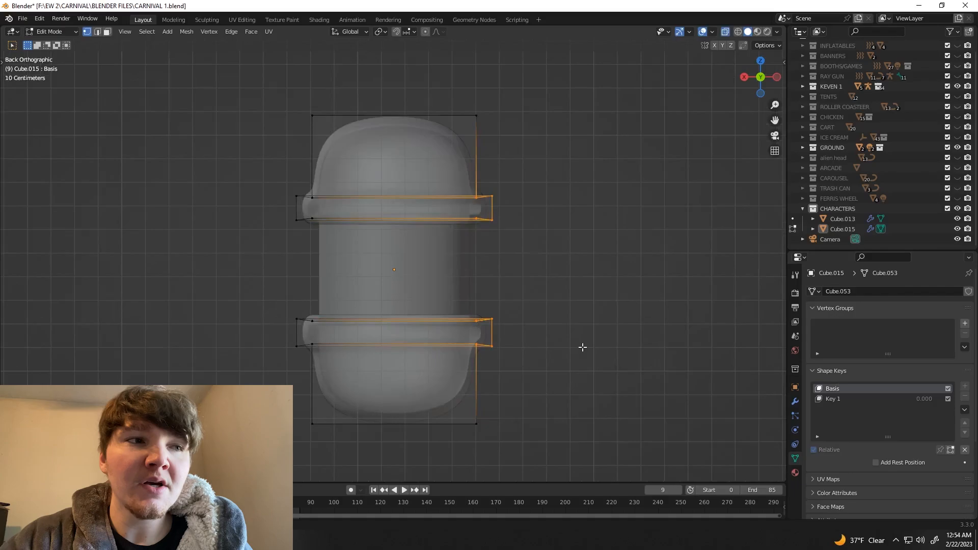
key("r")
key("Escape")
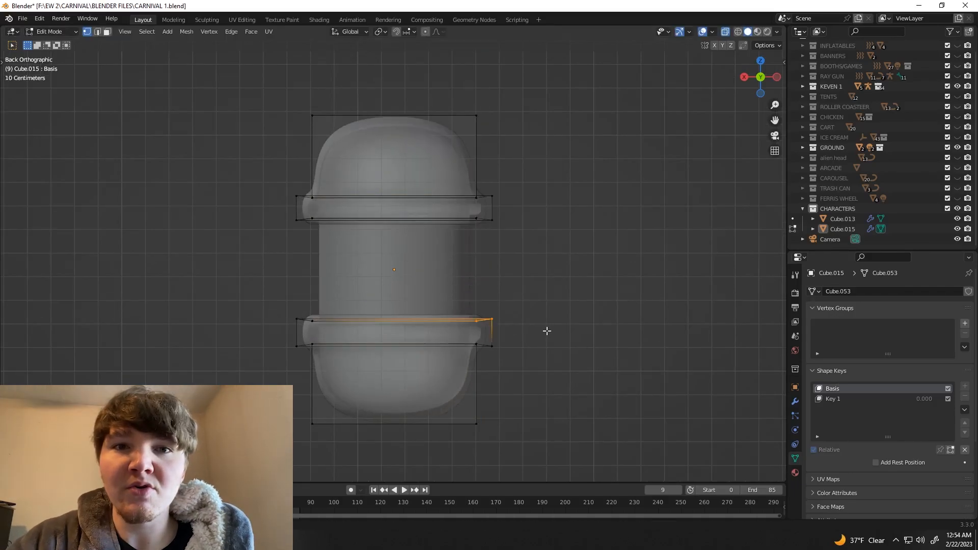
Step: Move the lid rim vertices along Z in the Key 1 shape key so the upper and lower lids meet
key("g")
key("z")
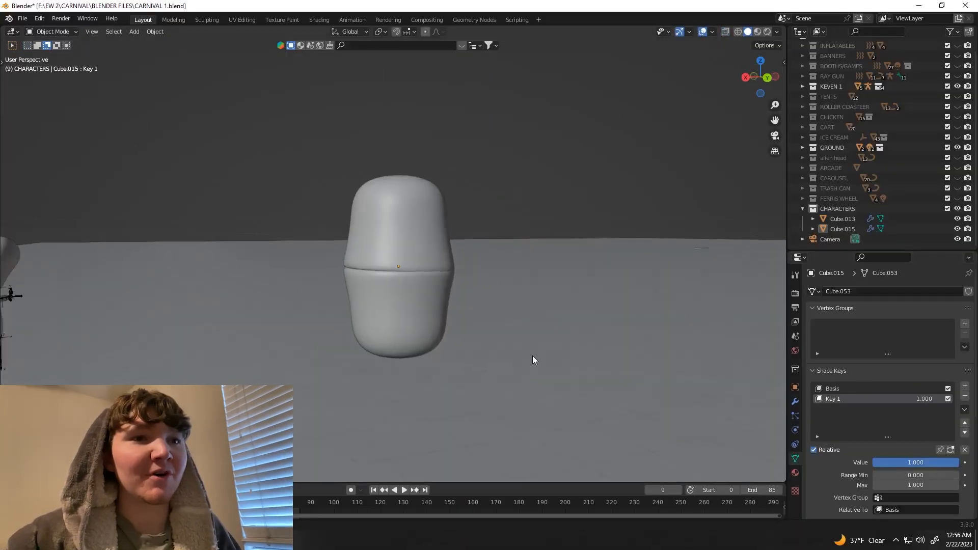
middle_click_drag(533, 355, 509, 352)
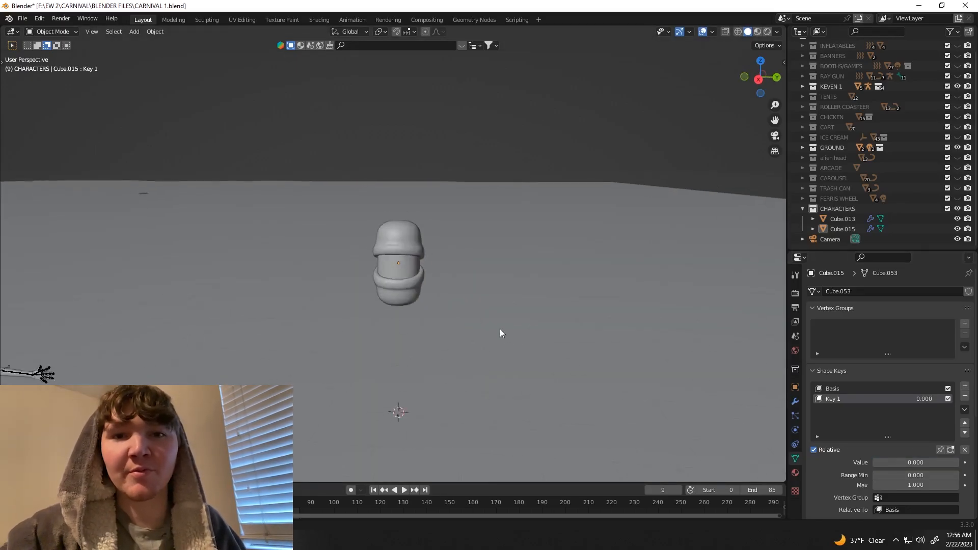
Step: Rotate the whole head with its lids 90 degrees about the Z axis
middle_click_drag(500, 328, 495, 313)
left_click(769, 81)
left_click_drag(346, 178, 439, 359)
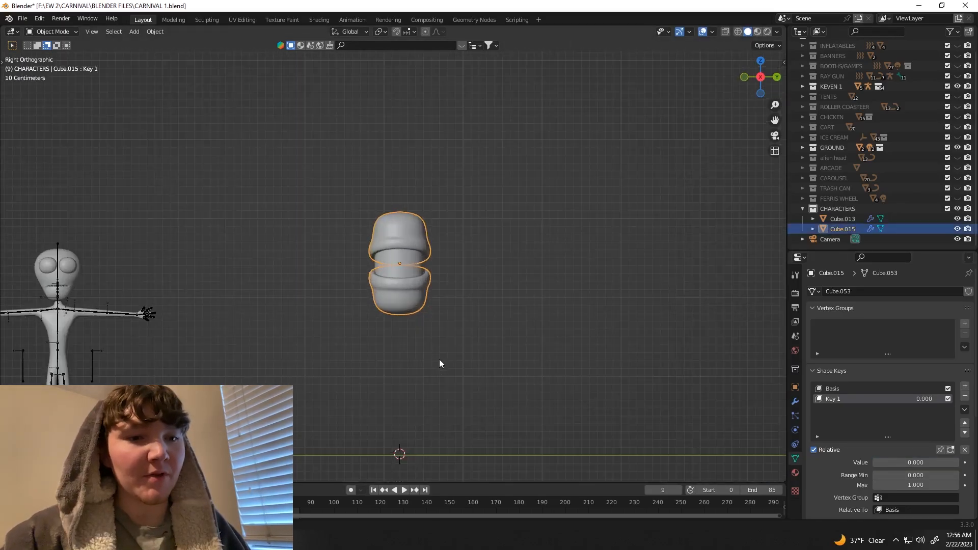
key("r")
key("z")
key("9")
key("0")
key("Return")
scroll(461, 338, "up", 1)
left_click(462, 339)
left_click(420, 301)
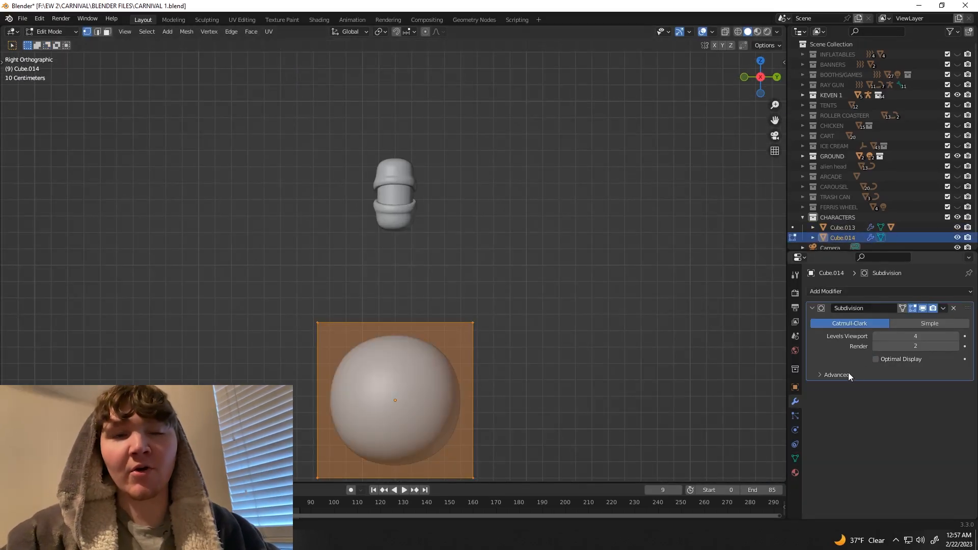
Step: Enable Optimal Display on the body cube's Subdivision modifier and keep the Catmull-Clark type
left_click(821, 371)
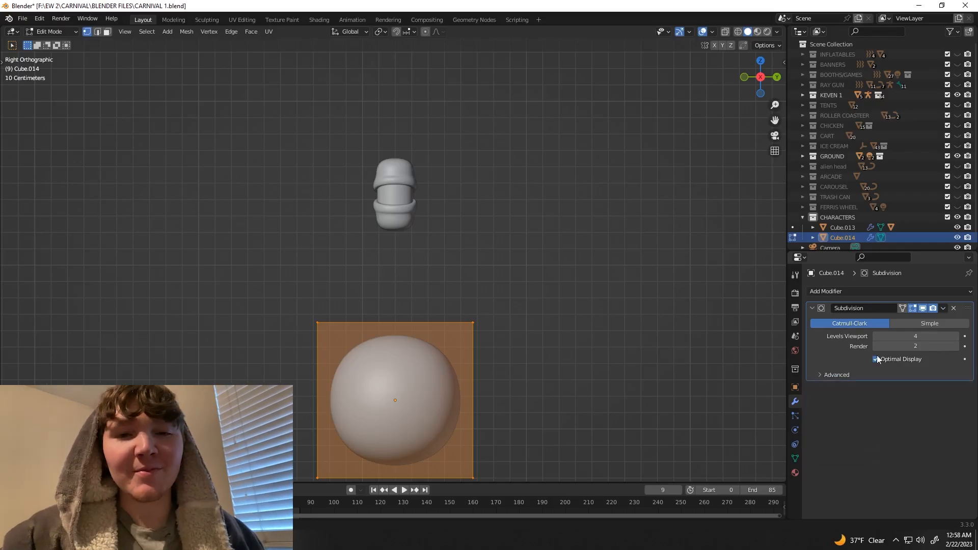
left_click(901, 324)
left_click(884, 324)
Step: Inset the body cube's top face and extrude it upward to form a neck
scroll(451, 336, "down", 1)
mouse_move(449, 353)
middle_mouse_down("shift")
mouse_move(443, 309)
mouse_move(450, 356)
middle_mouse_up("shift")
key("3")
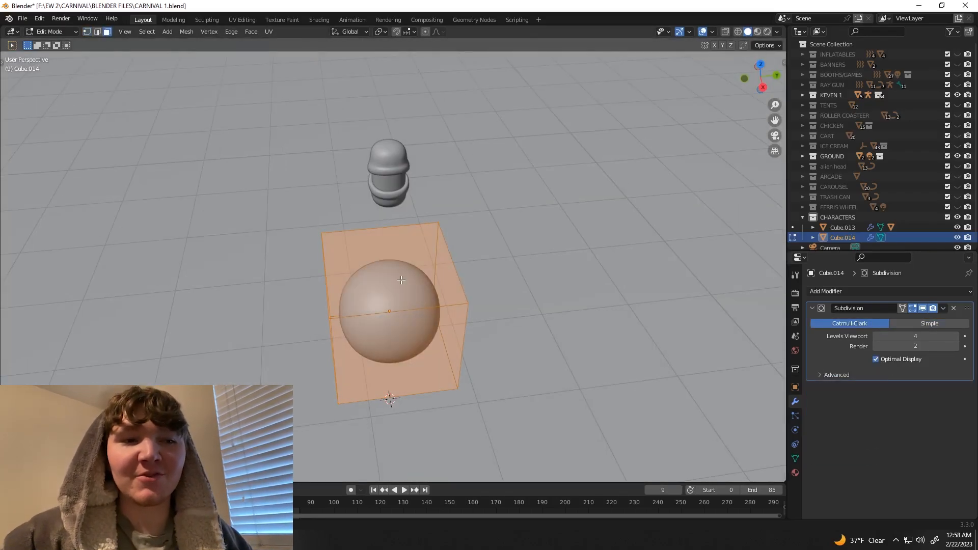
left_click(437, 291)
key("i")
left_click(428, 291)
key("e")
left_click(762, 87)
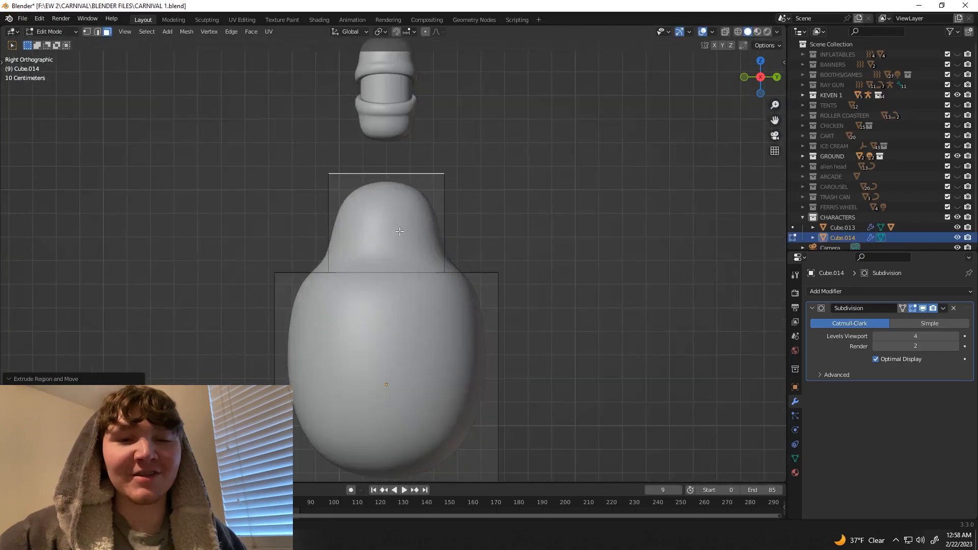
Step: Widen the extruded top face of the neck into a flared collar
key("s")
left_click(560, 184)
scroll(328, 147, "down", 1)
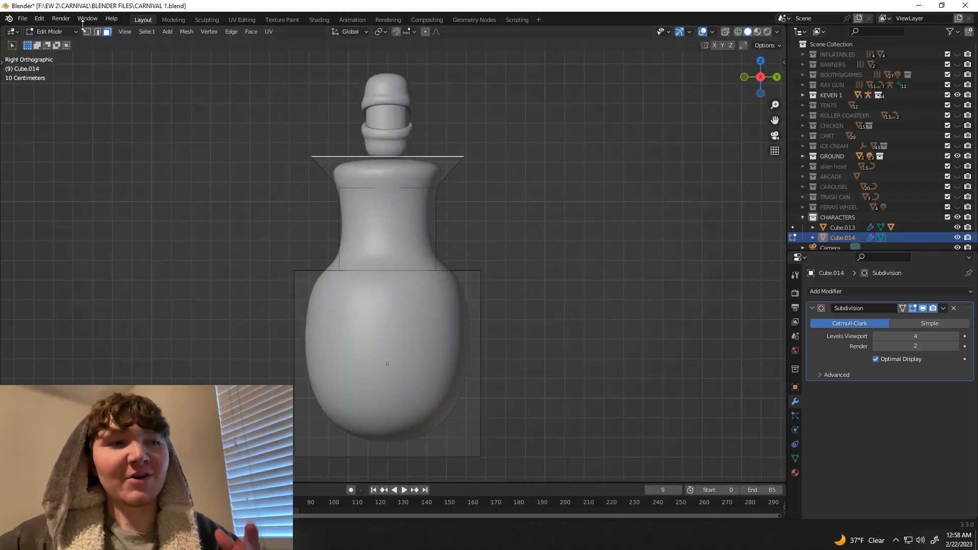
left_click(87, 32)
key("alt+z")
left_click_drag(275, 125, 528, 227)
key("s")
right_click(503, 200)
Step: Scale the entire body mesh down to about half size and raise it along Z toward the head
key("a")
key("s")
left_click(502, 373)
key("g")
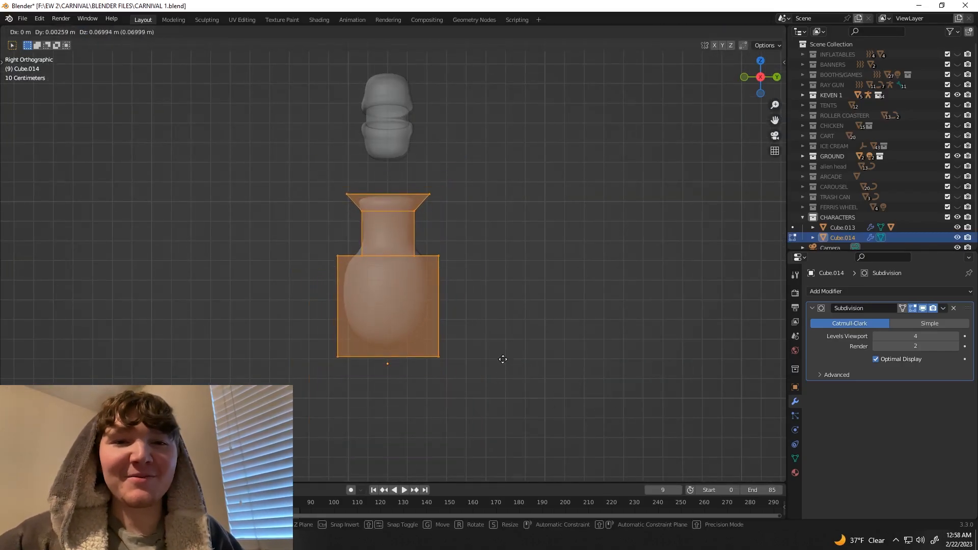
key("z")
left_click(497, 335)
left_click_drag(327, 144, 339, 154)
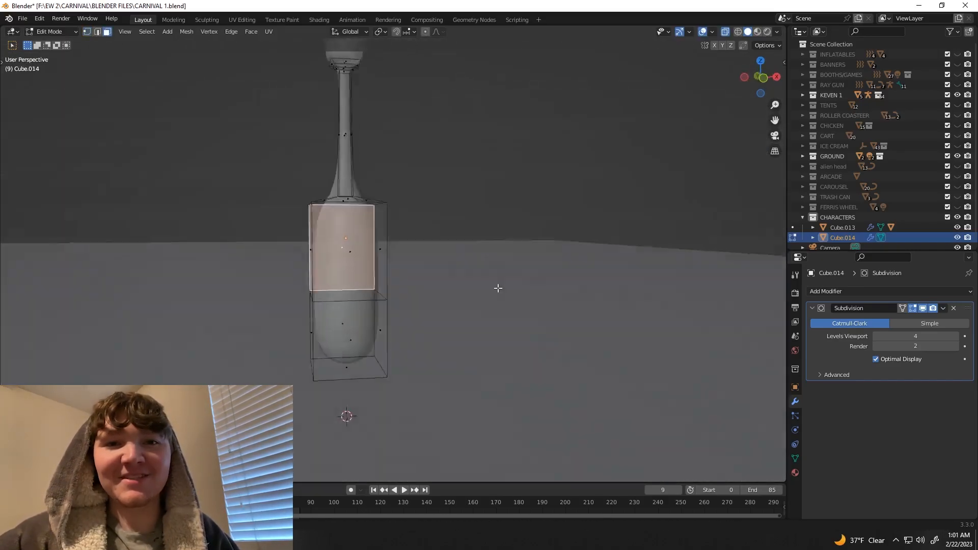
Step: Select the opposite side faces of the torso and inset them
middle_click_drag(498, 288, 386, 287)
left_click(386, 287, "shift")
left_click(422, 267, "shift")
key("i")
middle_click_drag(433, 266, 512, 247)
left_click(509, 244)
Step: Extrude both inset torso faces outward and scale them along the X axis
key("e")
key("s")
left_click(662, 219)
key("s")
key("z")
key("x")
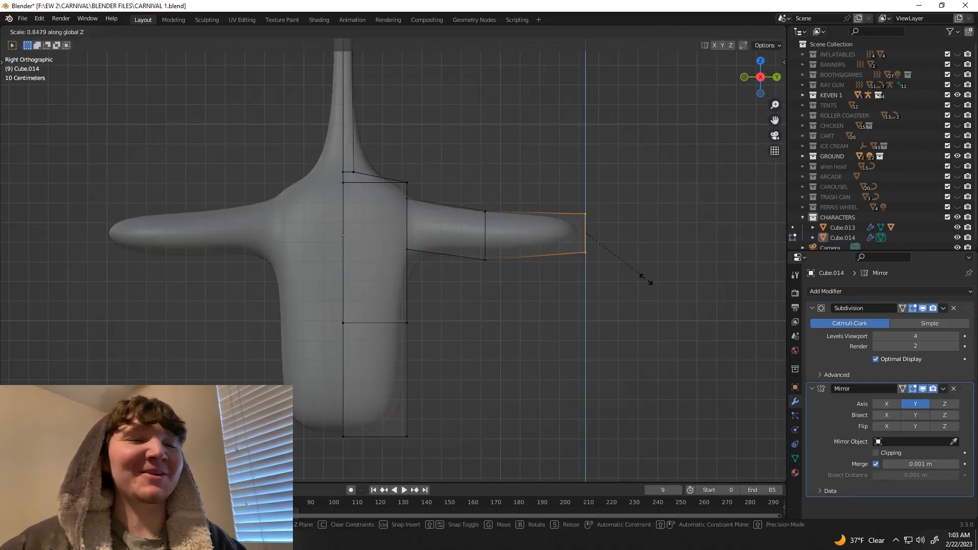
left_click(646, 279)
middle_click_drag(643, 280, 576, 392)
scroll(576, 392, "down", 1)
key("KP_7")
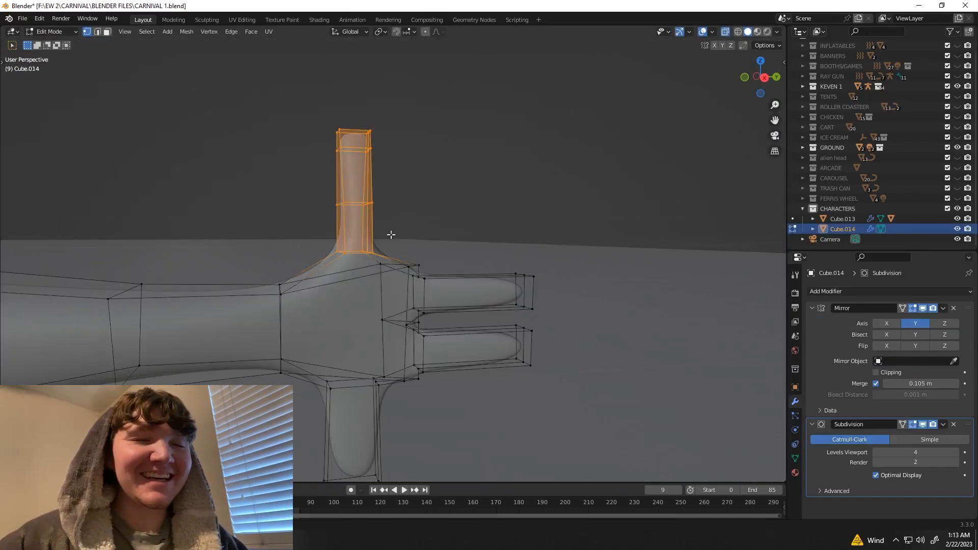
Step: Slim the hand's upright finger by scaling its vertices and resizing its middle loop along Y
key("s")
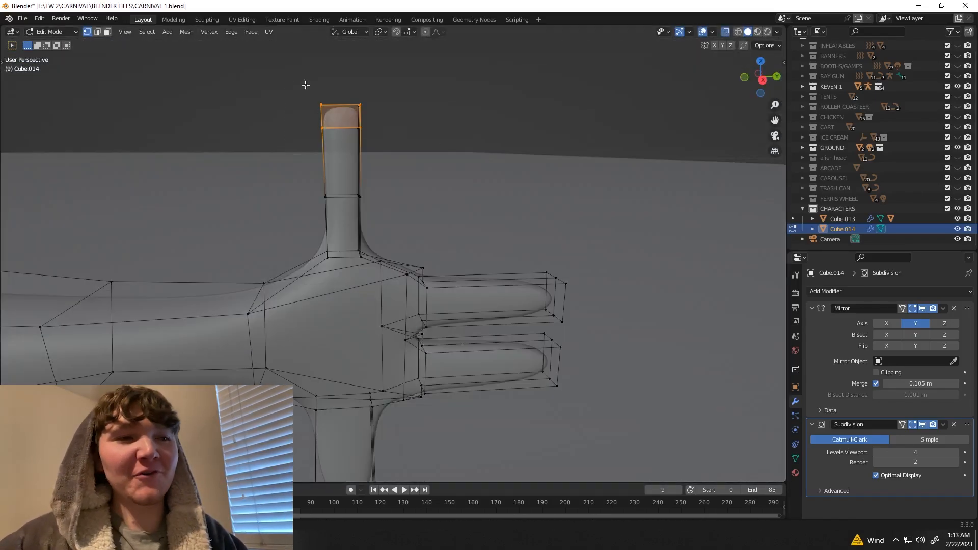
key("s")
key("y")
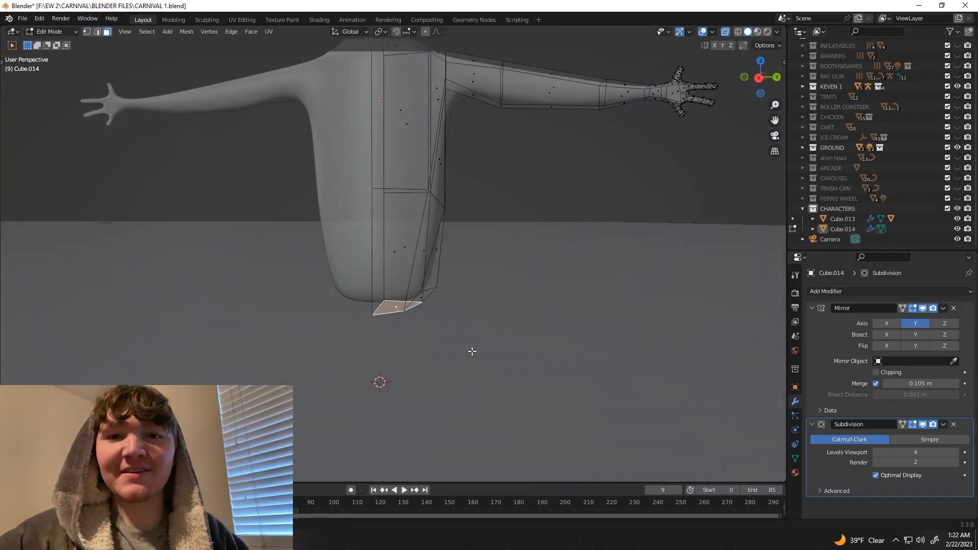
Step: Extrude the torso's bottom face downward to start the leg
key("e")
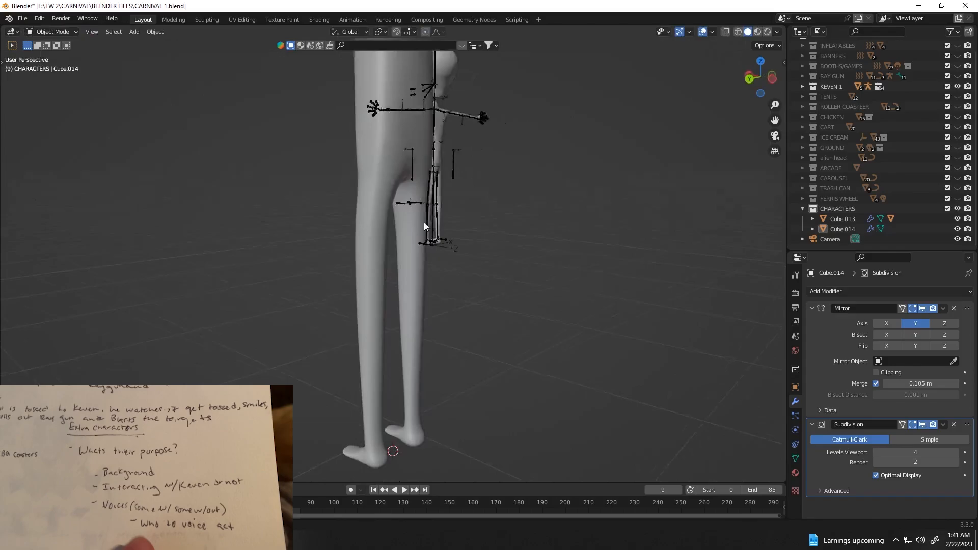
Step: Shift vertices at the top of the leg along X with proportional editing to smooth the hip area
middle_click_drag(424, 222, 415, 173)
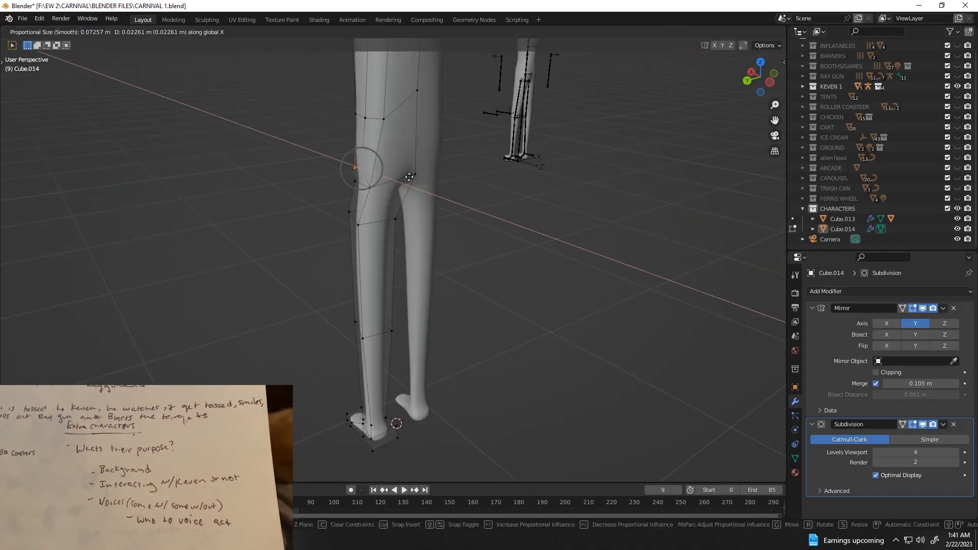
left_click(406, 178)
key("Tab")
middle_click_drag(337, 206, 376, 201)
key("Tab")
left_click(378, 203)
key("g")
key("x")
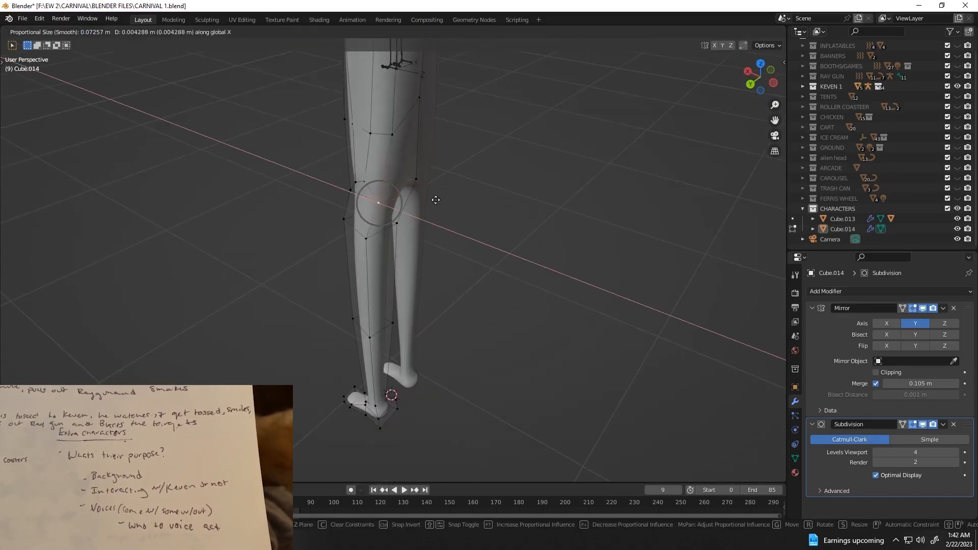
left_click(436, 195)
key("Tab")
middle_click_drag(436, 195, 417, 223)
scroll(468, 190, "down", 6)
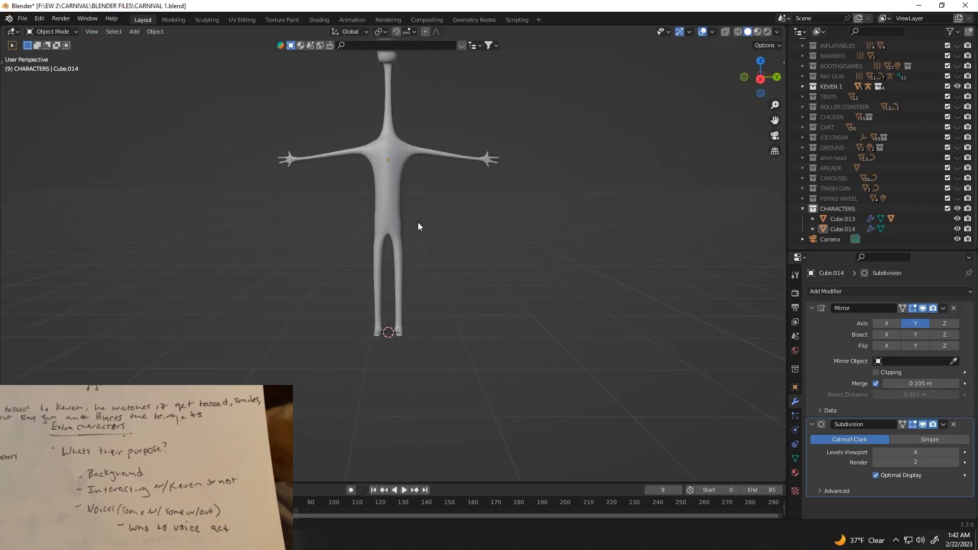
scroll(408, 239, "up", 5)
key("Tab")
scroll(406, 243, "down", 6)
key("Tab")
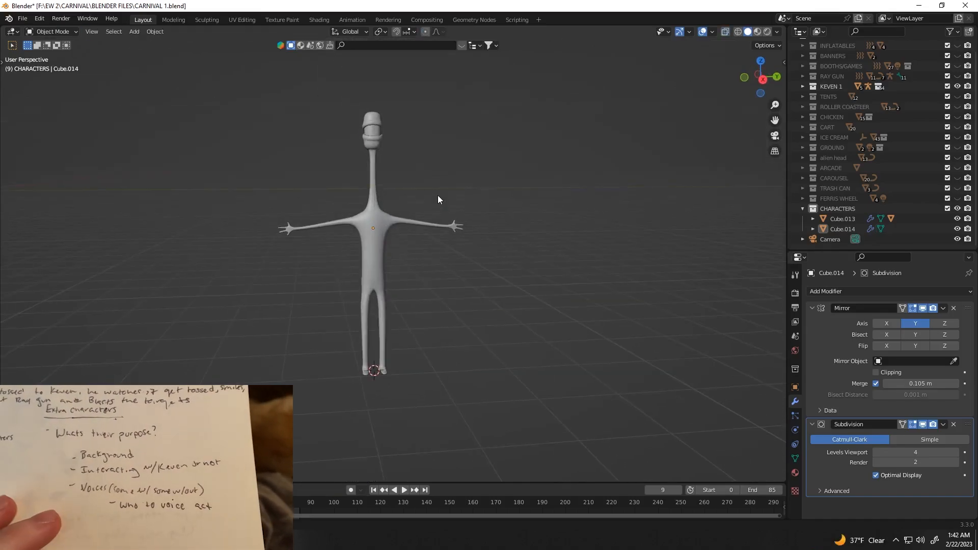
Step: Move the vertices along the arm's underside along Z with proportional editing
left_click(759, 79)
scroll(450, 251, "up", 7)
key("Tab")
left_click_drag(409, 113, 458, 165)
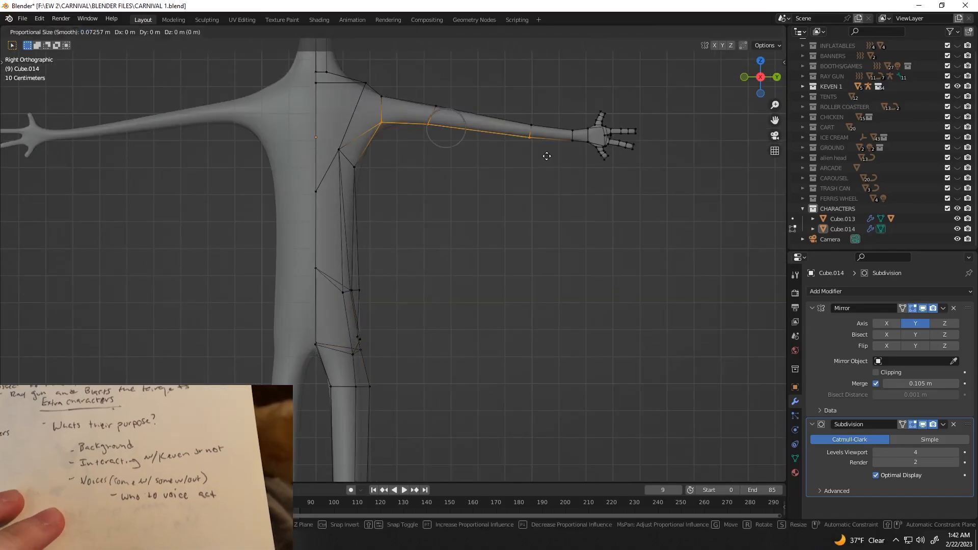
key("z")
left_click(541, 164)
key("Tab")
scroll(499, 221, "down", 4)
middle_click_drag(499, 222, 384, 233)
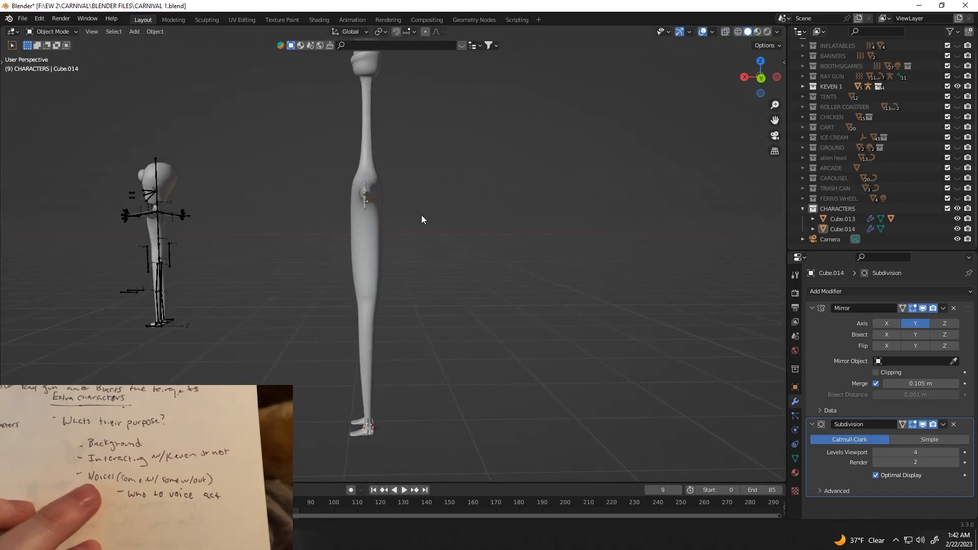
Step: Move the upper torso vertices at the neck's base inward by about 0.027 m with proportional editing
key("Tab")
key("ctrl+KP_1")
scroll(421, 219, "up", 5)
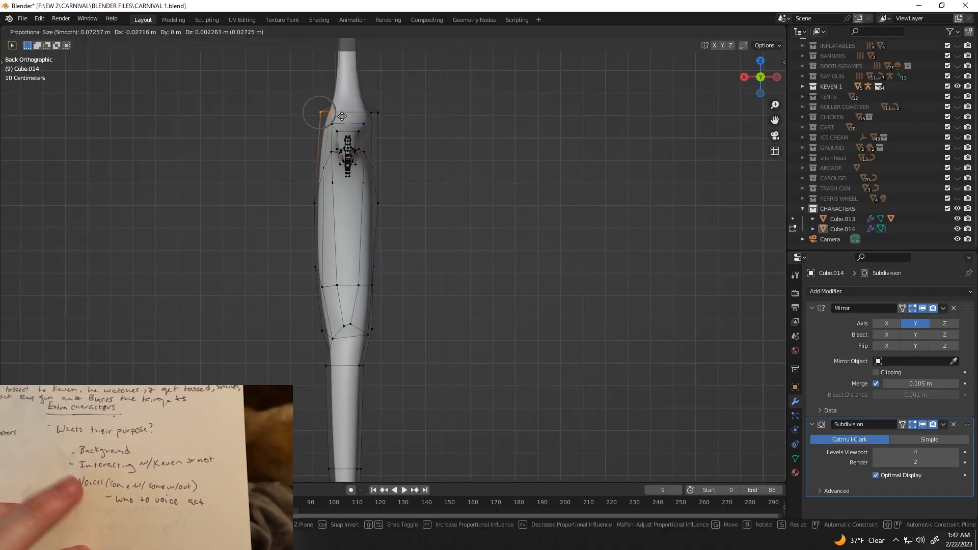
left_click(342, 116)
key("Tab")
Step: Save the CARNIVAL 1.blend file
middle_click_drag(295, 214, 396, 222)
scroll(397, 222, "down", 8)
middle_click_drag(514, 221, 560, 219)
key("ctrl+s")
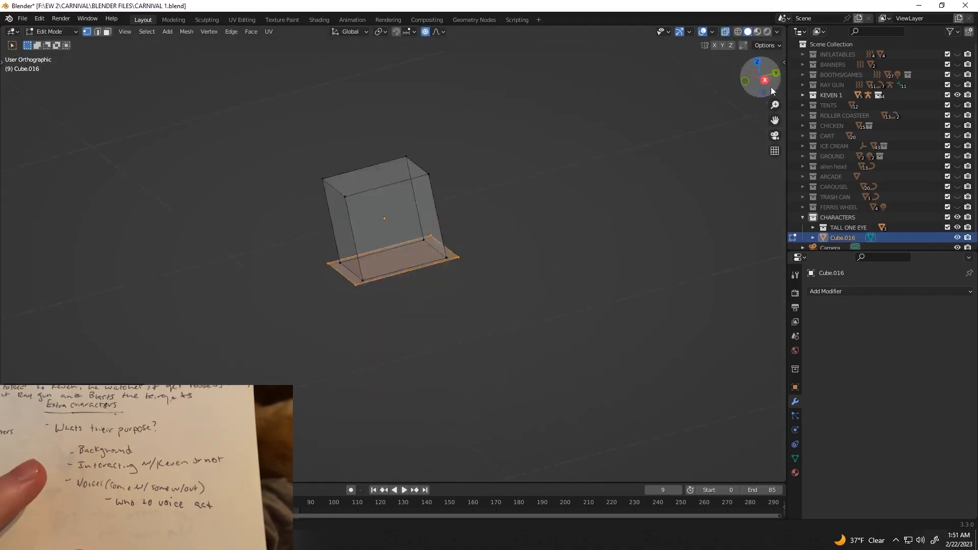
Step: Add a Mirror modifier to the upper block, using the Z axis and Cube.017 as the mirror object
key("KP_3")
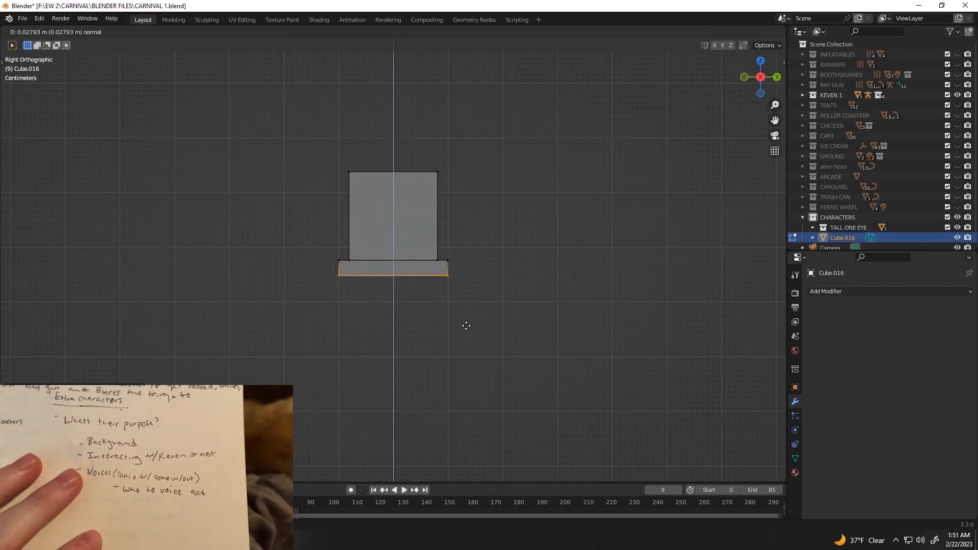
left_click(761, 62)
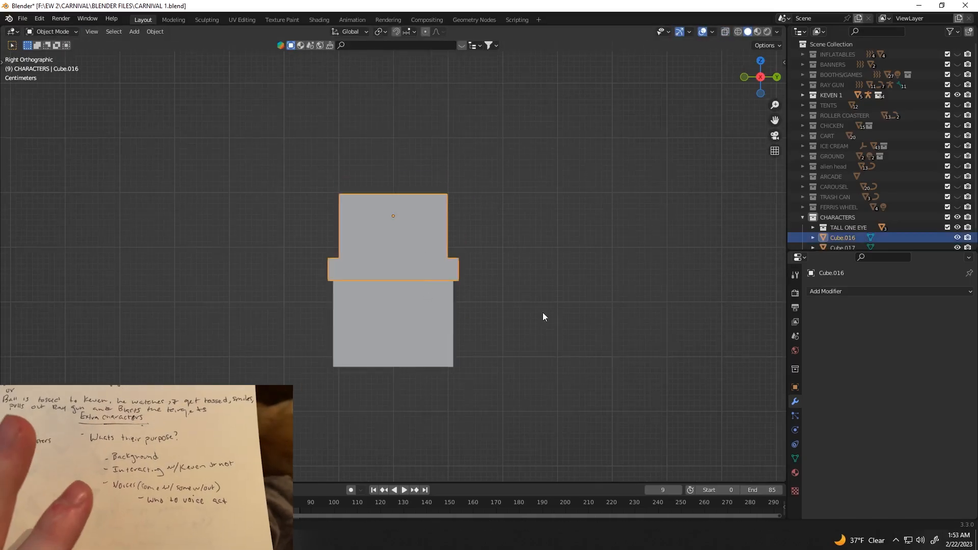
left_click(840, 291)
left_click(835, 245)
left_click(953, 361)
left_click(420, 326)
left_click(502, 364)
scroll(500, 370, "down", 3)
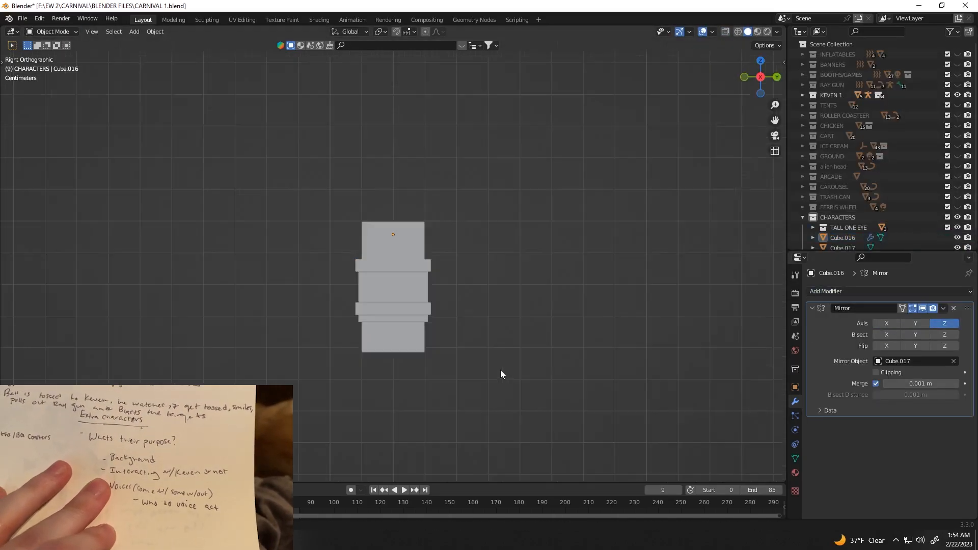
Step: Apply the Mirror modifier on the rimmed block
middle_click_drag(500, 370, 501, 293)
scroll(501, 293, "down", 2)
left_click(761, 77)
scroll(751, 110, "up", 3)
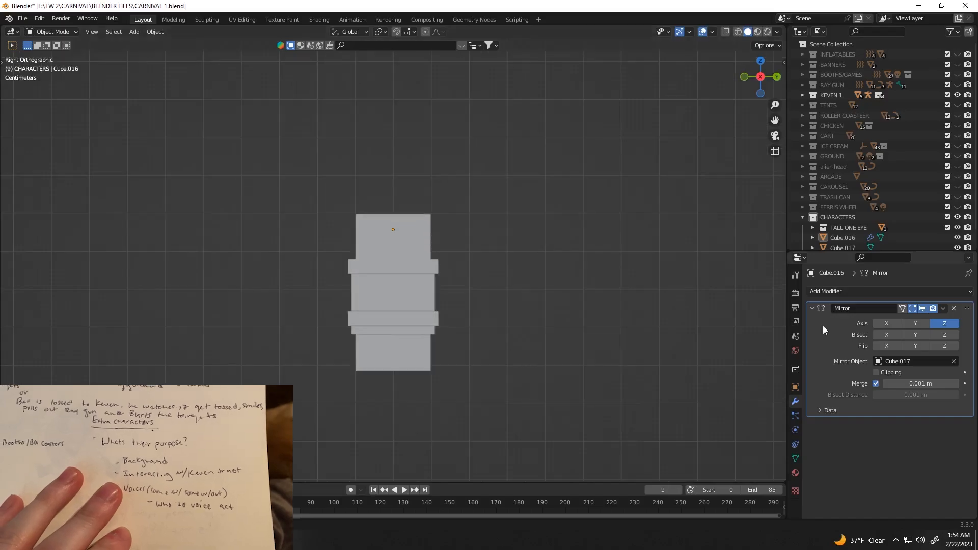
key("ctrl+a")
left_click(418, 329)
Step: Fill a face between four side vertices to join the upper and lower rims of the block
middle_click_drag(438, 340, 490, 310)
key("Tab")
scroll(469, 334, "up", 3)
key("alt+z")
left_click(454, 293)
left_click(488, 284, "shift")
left_click(487, 334, "shift")
left_click(460, 376, "shift")
key("f")
middle_click_drag(482, 372, 428, 310)
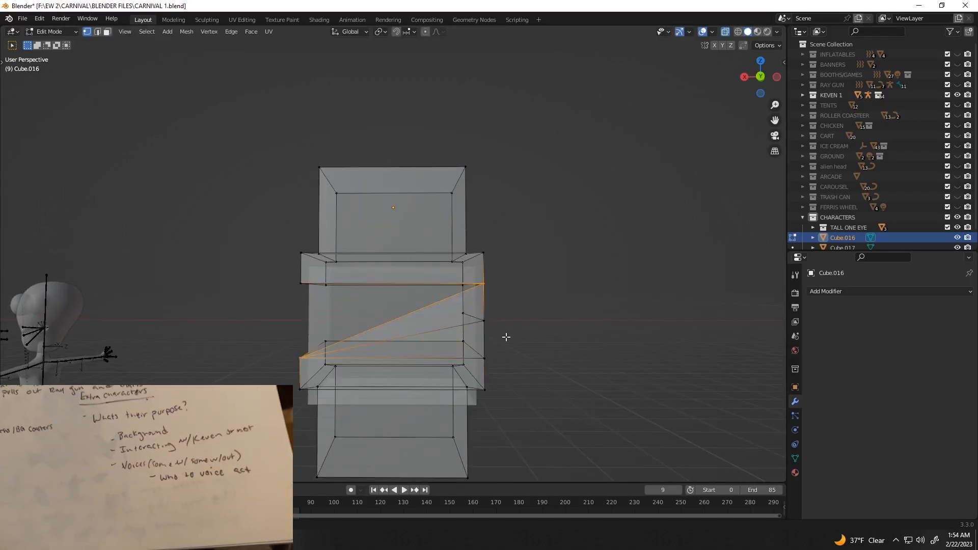
middle_click_drag(506, 337, 512, 351)
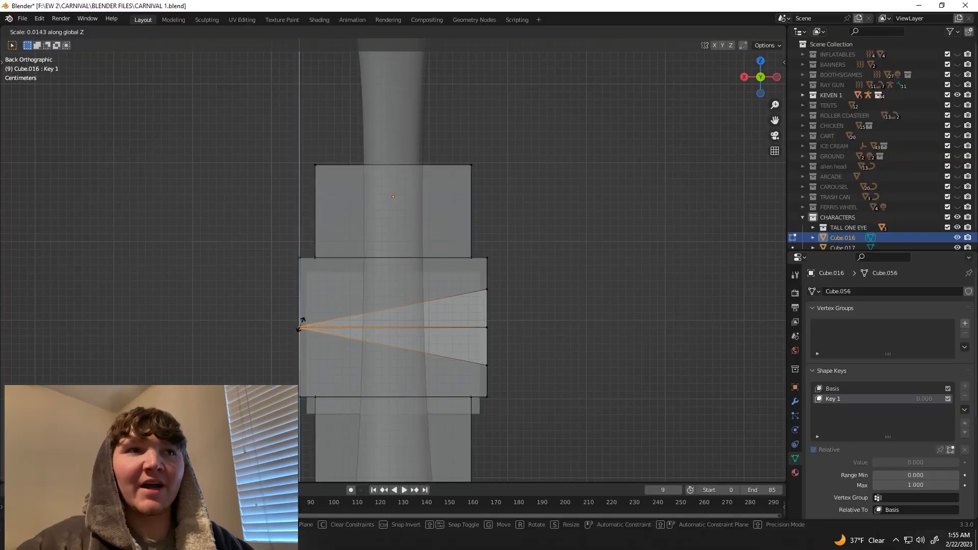
Step: Vary the value of shape key Key 1 to check how the rimmed eye block opens and closes
middle_click_drag(387, 285, 356, 326)
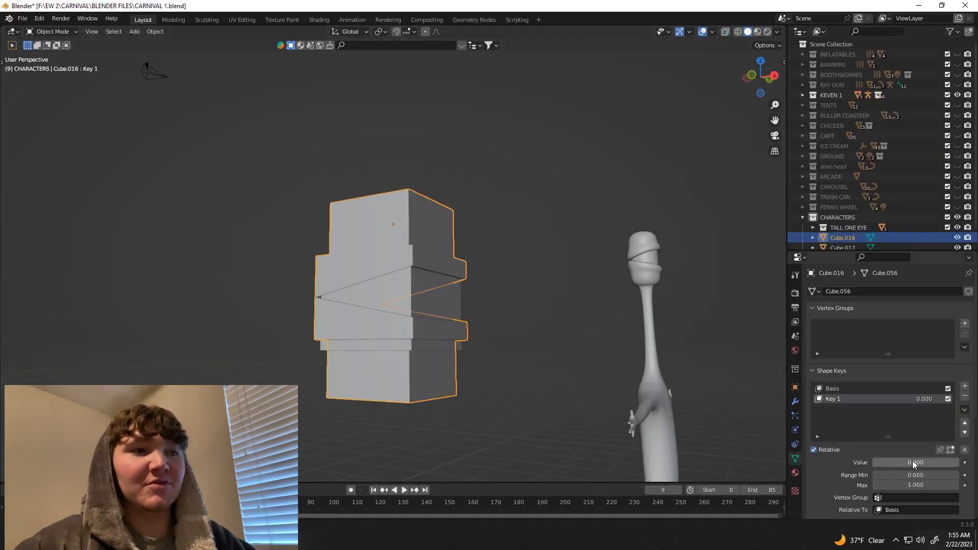
key("KP_3")
scroll(568, 331, "up", 2)
left_click_drag(906, 462, 906, 463)
scroll(540, 377, "down", 3)
Step: Move the large head box along X to position it beneath the rimmed eye blocks
left_click(541, 377)
scroll(552, 364, "down", 3)
middle_click_drag(567, 355, 561, 352)
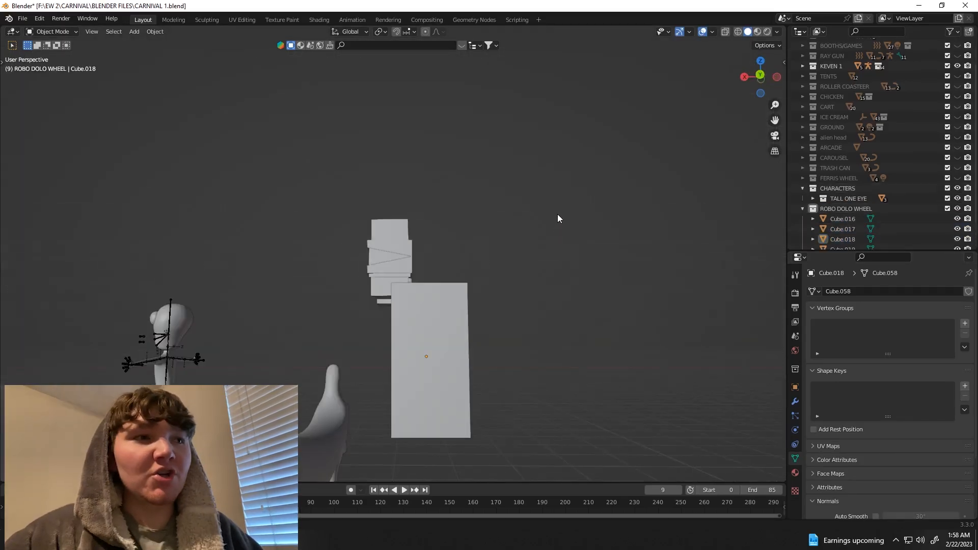
middle_click_drag(557, 214, 415, 352)
key("g")
key("x")
left_click(513, 347)
Step: Inset the front face of the head box
left_click(476, 288)
left_click(403, 368)
key("Tab")
left_click(107, 32)
left_click(433, 356)
key("i")
left_click(474, 334)
key("KP_3")
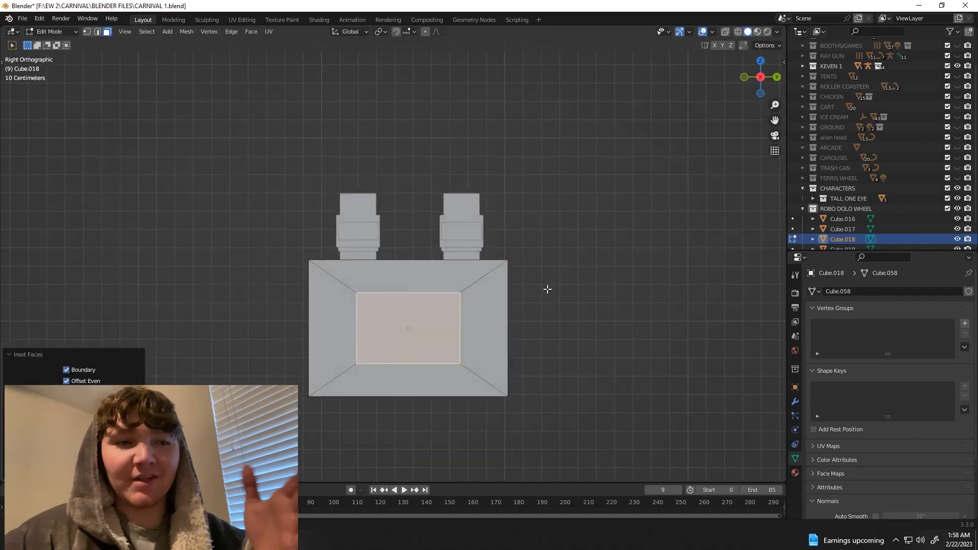
Step: Widen the inset front face along Y and extrude it outward from the head box
scroll(545, 288, "up", 1)
key("s")
key("y")
left_click(553, 376)
middle_click_drag(552, 376, 521, 379)
key("e")
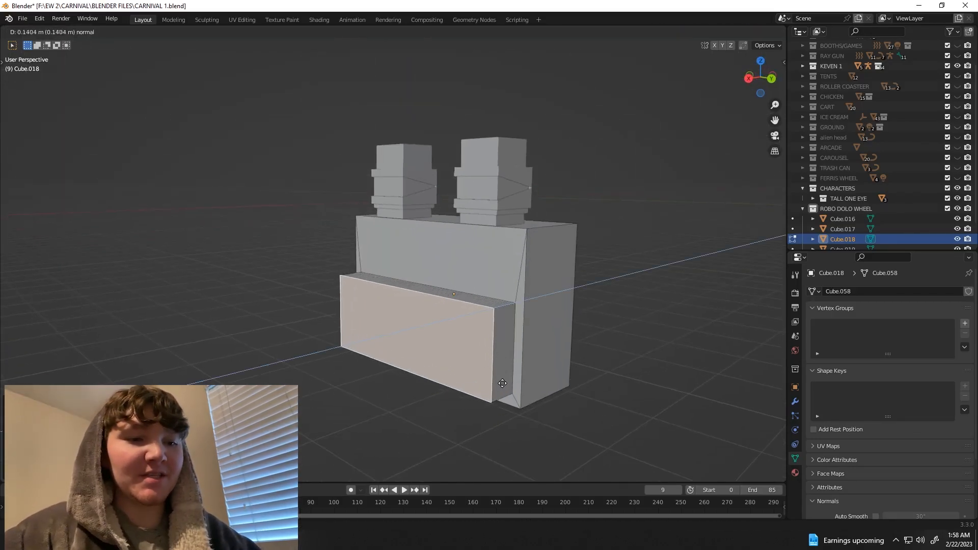
middle_click_drag(453, 388, 509, 362)
Step: Inset the protruding front face and extrude it inward to form a framed recess
key("KP_3")
key("i")
left_click(571, 349)
middle_click_drag(606, 353, 572, 355)
key("e")
left_click(583, 353)
key("KP_1")
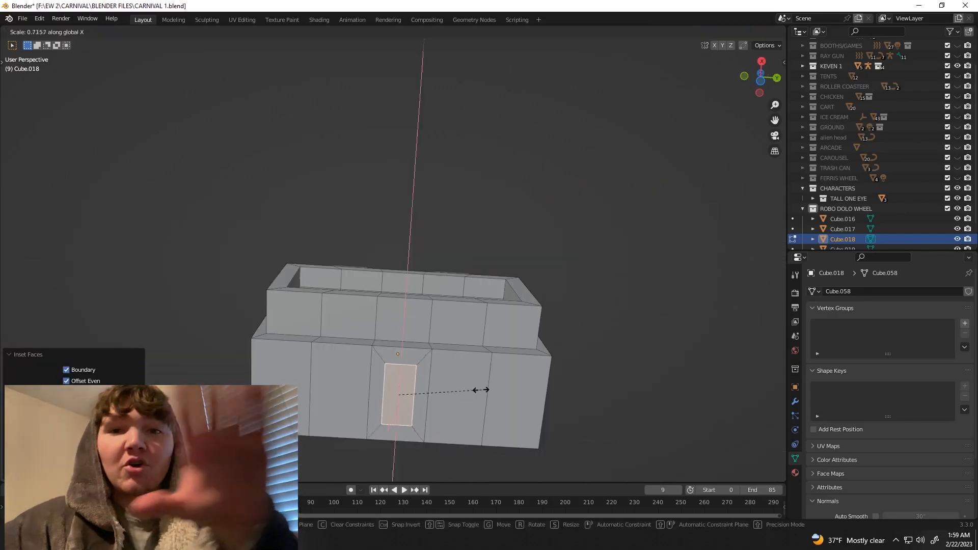
scroll(478, 391, "down", 3)
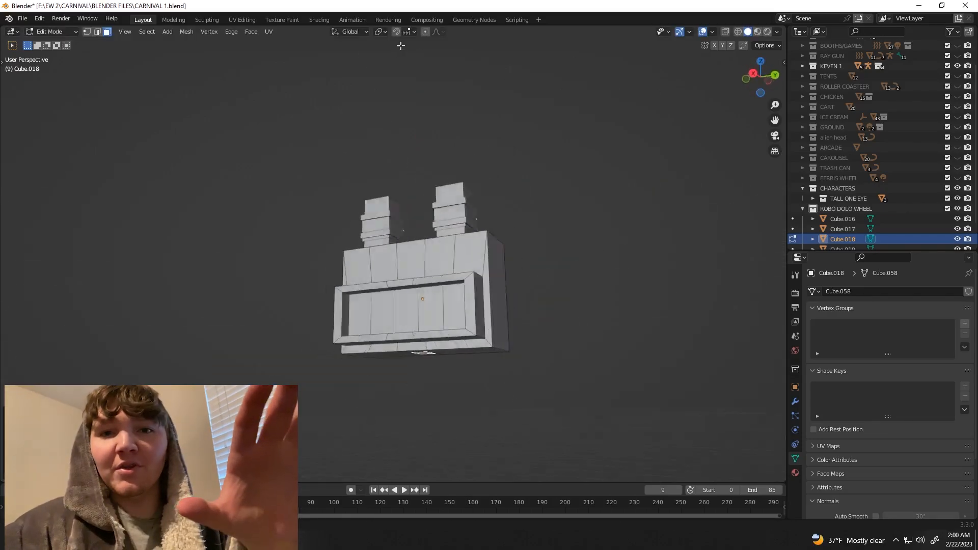
Step: Extrude the small centre face on the underside of the head box downward as a neck
middle_click_drag(489, 306, 439, 266)
left_click(761, 77)
key("alt+z")
key("e")
left_click(527, 406)
scroll(510, 400, "down", 2)
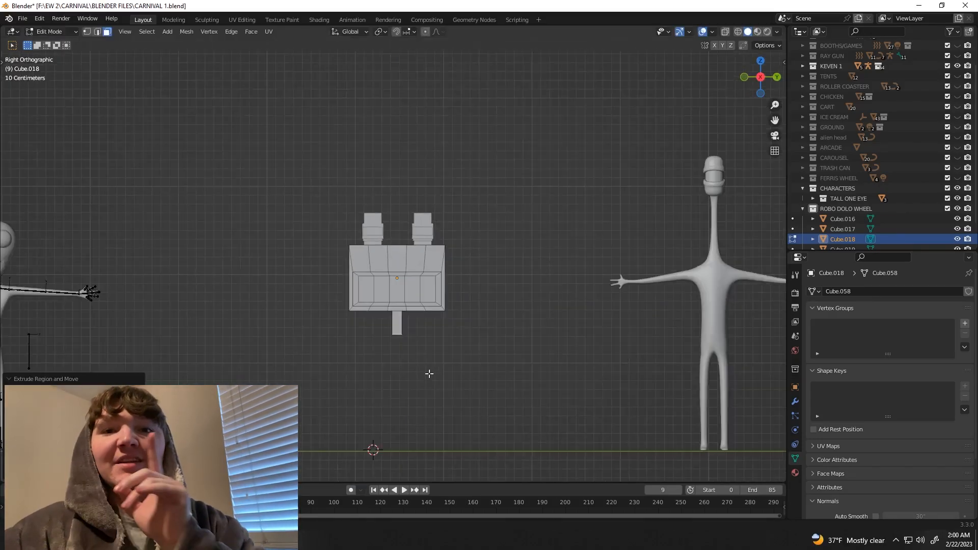
Step: Scale down the head box together with its two eye blocks to suit the other characters
key("alt+z")
key("alt+z")
key("s")
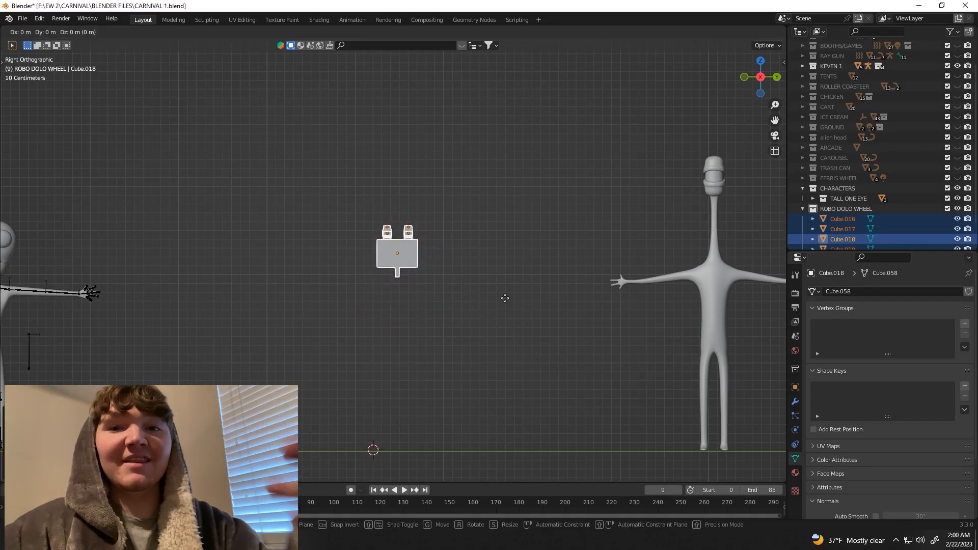
scroll(479, 294, "up", 2)
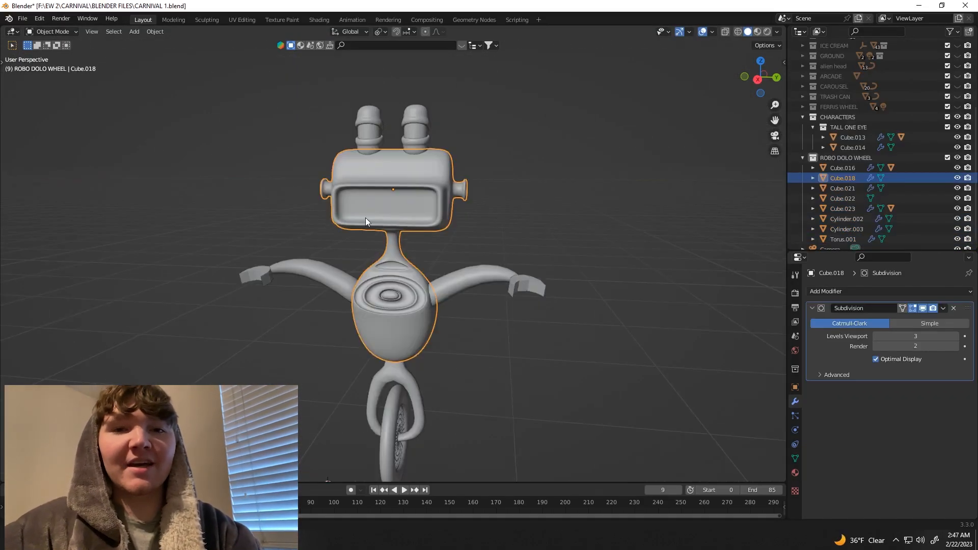
Step: Raise the viewport subdivision level of the robot's wheel fork by one
left_click(472, 279)
scroll(422, 387, "up", 1)
left_click(420, 395)
left_click(955, 336)
left_click(474, 364)
mouse_move(454, 374)
middle_mouse_down()
mouse_move(471, 366)
mouse_move(393, 362)
mouse_move(458, 356)
middle_mouse_up()
left_click(23, 20)
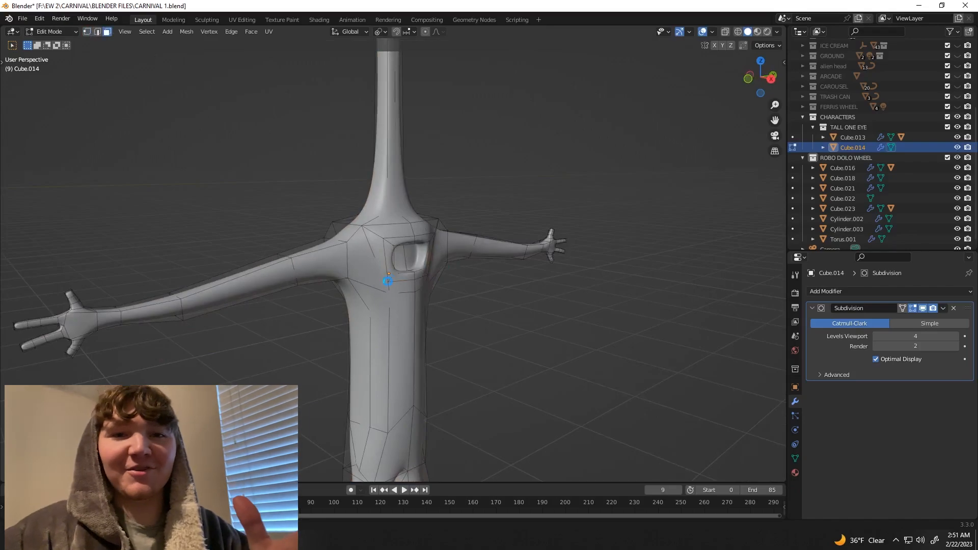
scroll(388, 281, "up", 4)
middle_click_drag(420, 291, 392, 292)
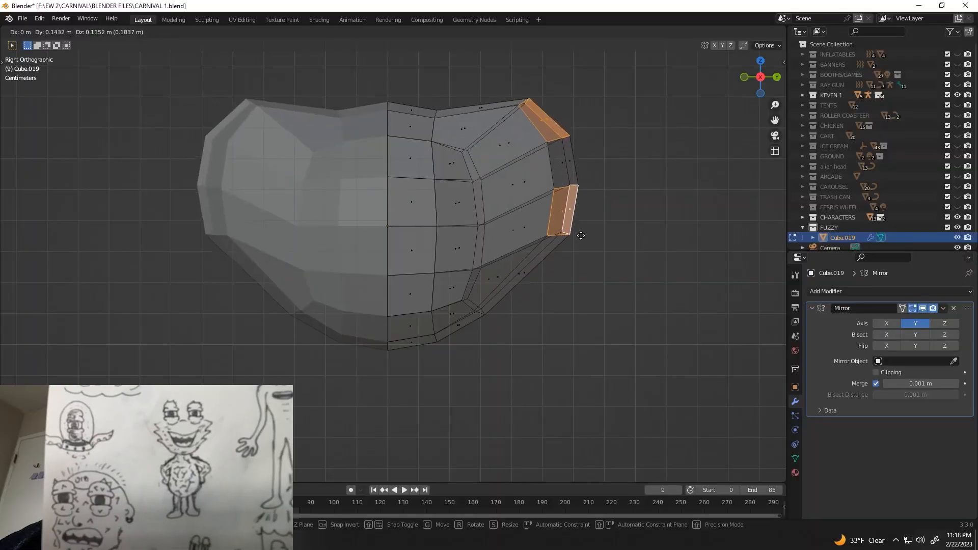
Step: Reposition the outer side vertices of the mirrored fuzzy head with proportional editing to form pointed spikes
right_click(585, 244)
key("g")
left_click(629, 177)
left_click_drag(538, 167, 597, 186)
key("g")
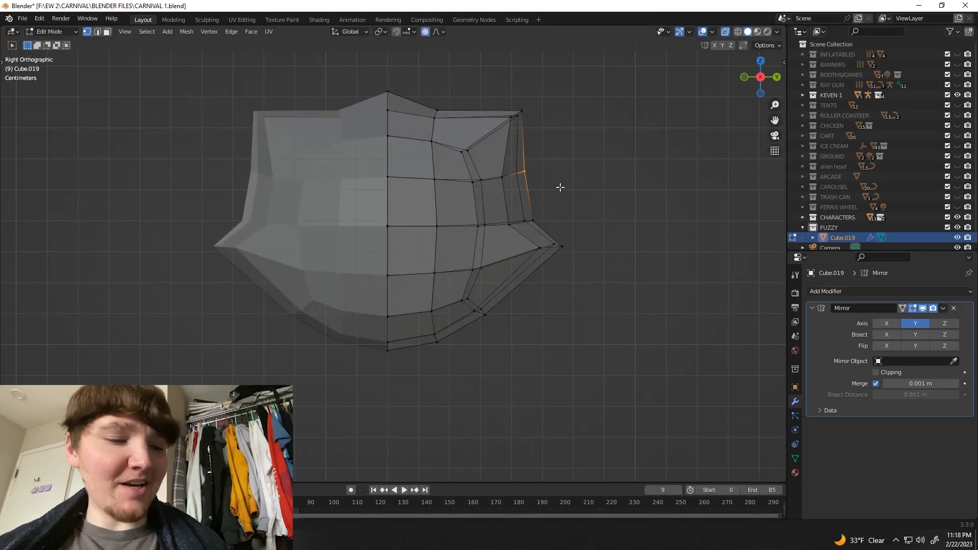
key("g")
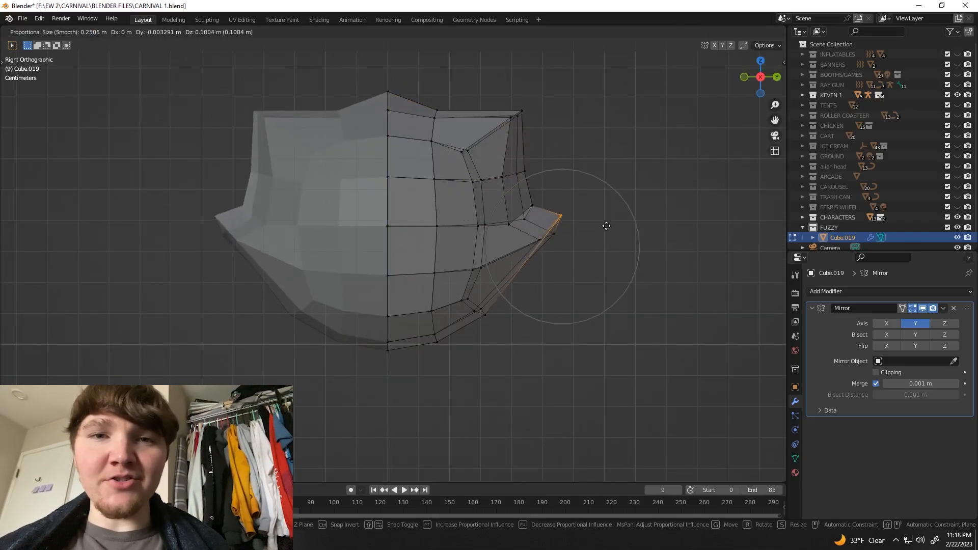
left_click(626, 243)
middle_click_drag(627, 242, 598, 199)
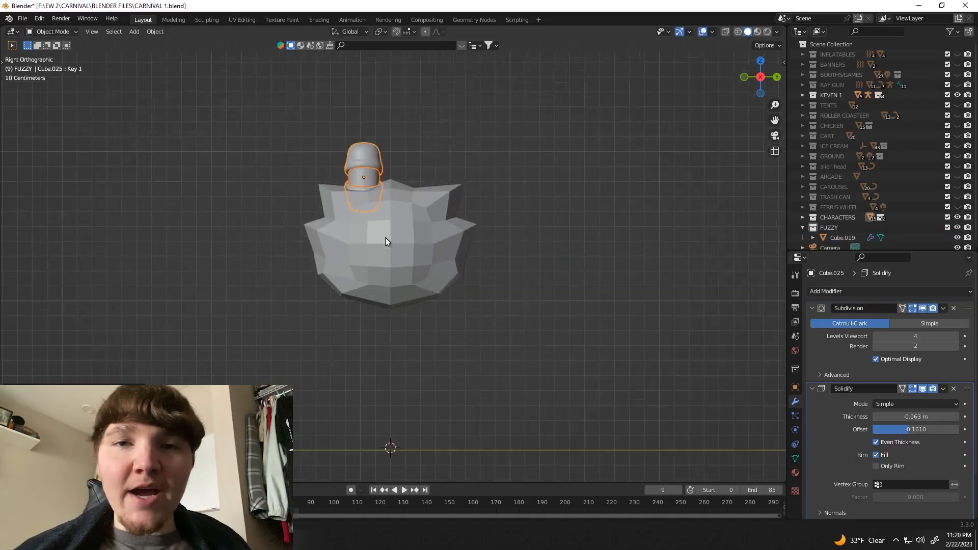
Step: Place the copied eye on the upper part of the spiky head, shifting it along Y beside the centre line
middle_click_drag(385, 237, 387, 245)
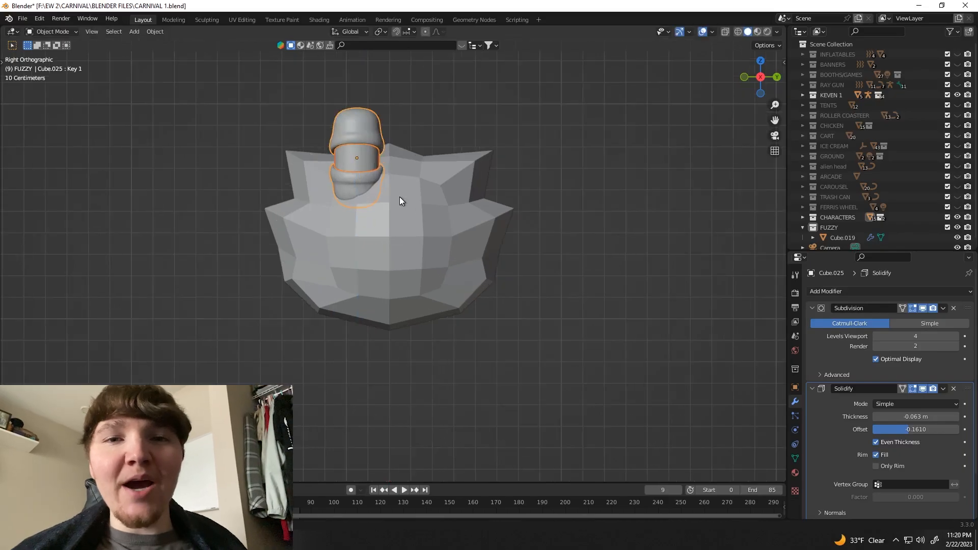
left_click(430, 208)
key("Tab")
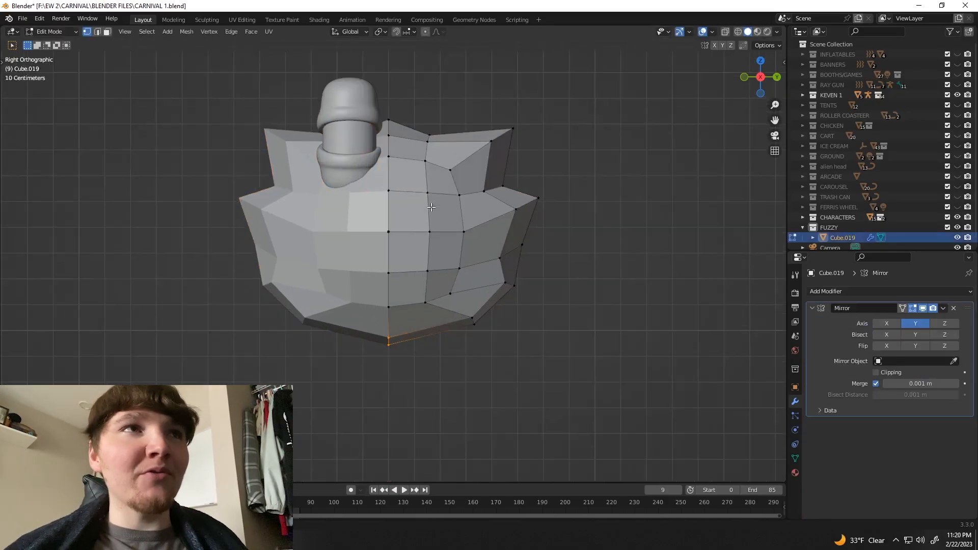
scroll(416, 284, "up", 3)
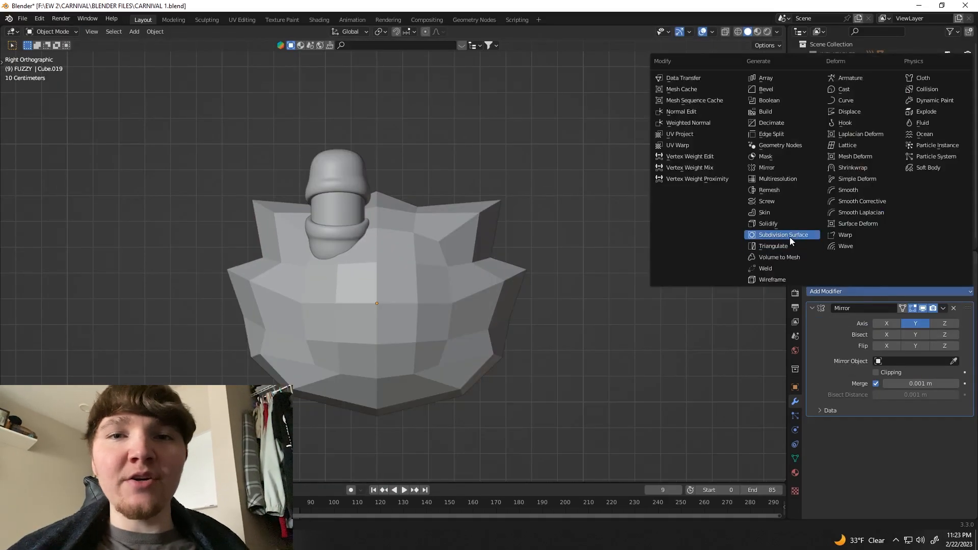
left_click(790, 237)
key("Tab")
middle_click_drag(387, 305, 393, 339)
scroll(393, 338, "down", 3)
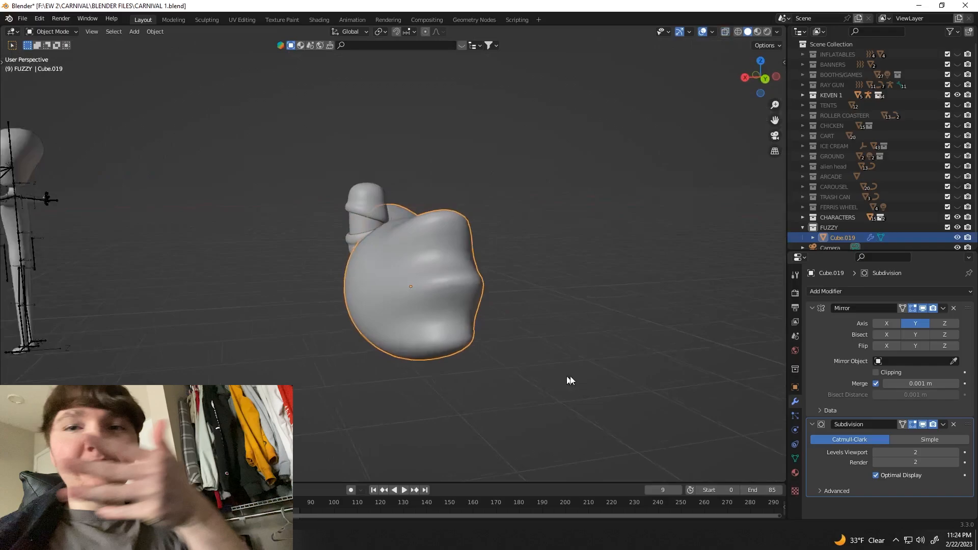
Step: Extrude the lower centre faces of the spiky head inward about 0.21 m along X to form the mouth
middle_click_drag(568, 382, 398, 403)
left_click(423, 294)
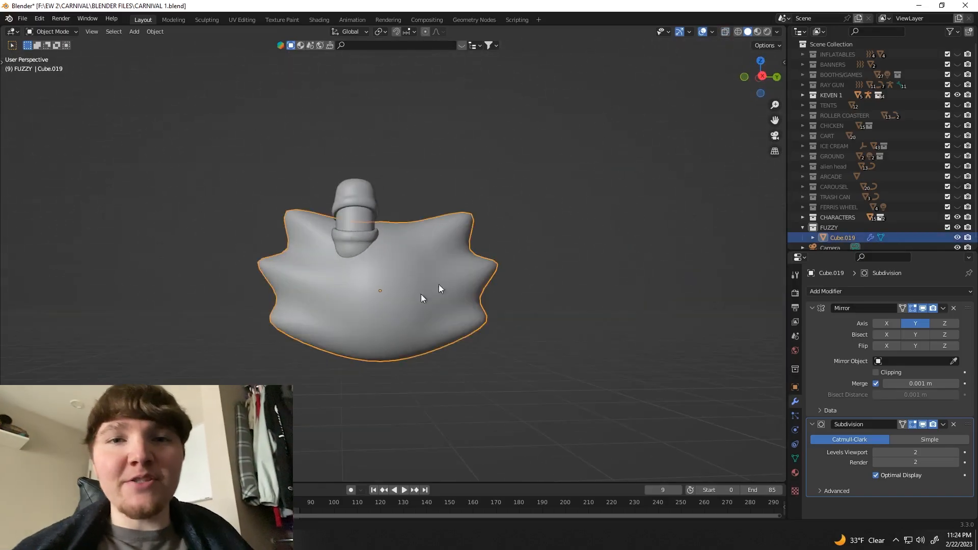
key("KP_3")
scroll(413, 311, "up", 5)
key("Tab")
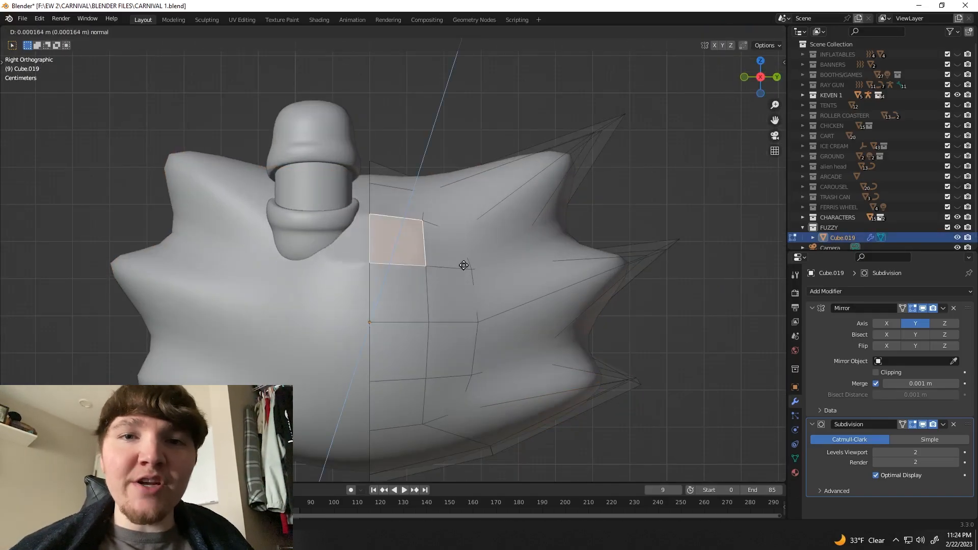
key("e")
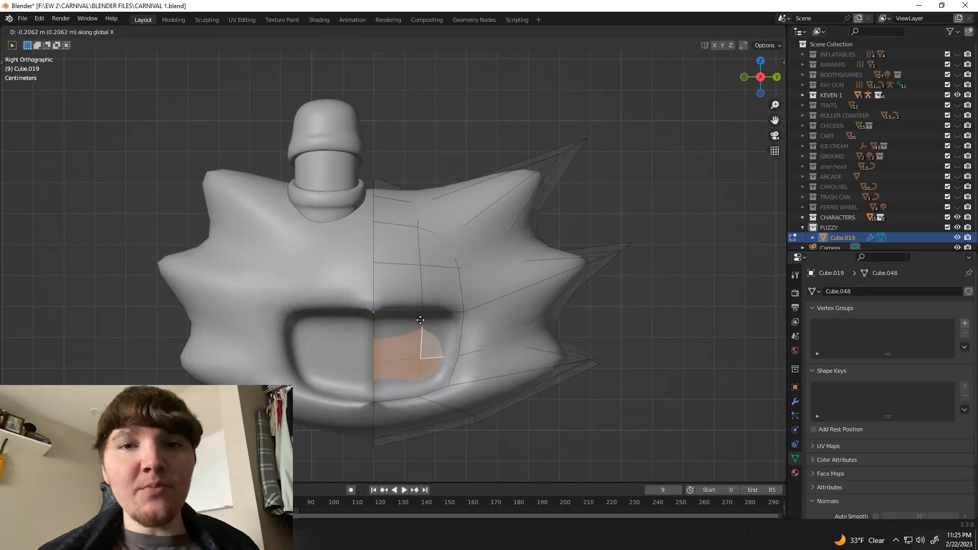
left_click(421, 323)
Step: Delete the inner face at the mirror seam of the mouth recess
middle_click_drag(421, 323, 342, 341)
scroll(343, 341, "up", 2)
left_click(343, 341)
key("x")
left_click(316, 330)
key("Tab")
scroll(317, 379, "down", 3)
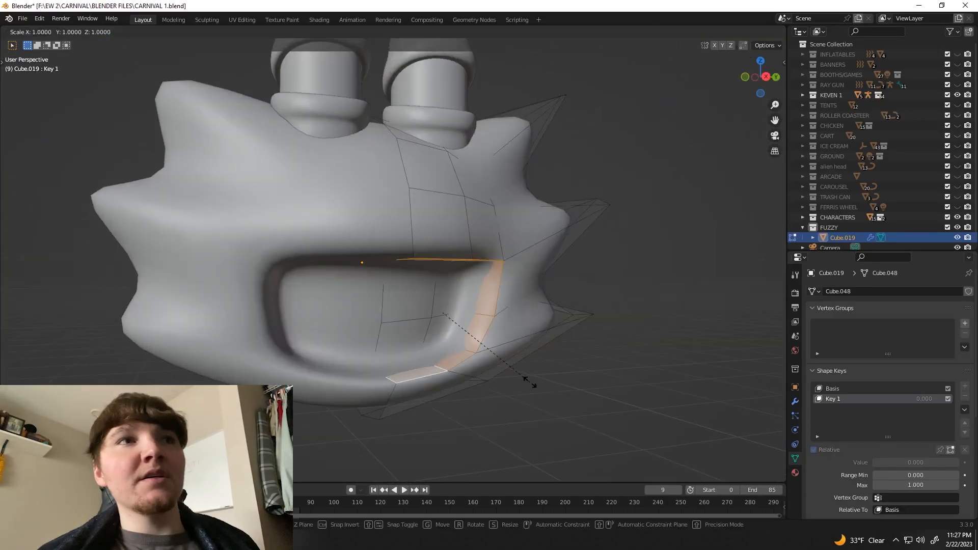
Step: Scale the mouth rim faces along Z in shape key Key 1 and vary the key's value to test it
key("s")
key("z")
scroll(432, 328, "down", 3)
middle_click_drag(432, 327, 390, 333)
key("s")
key("Tab")
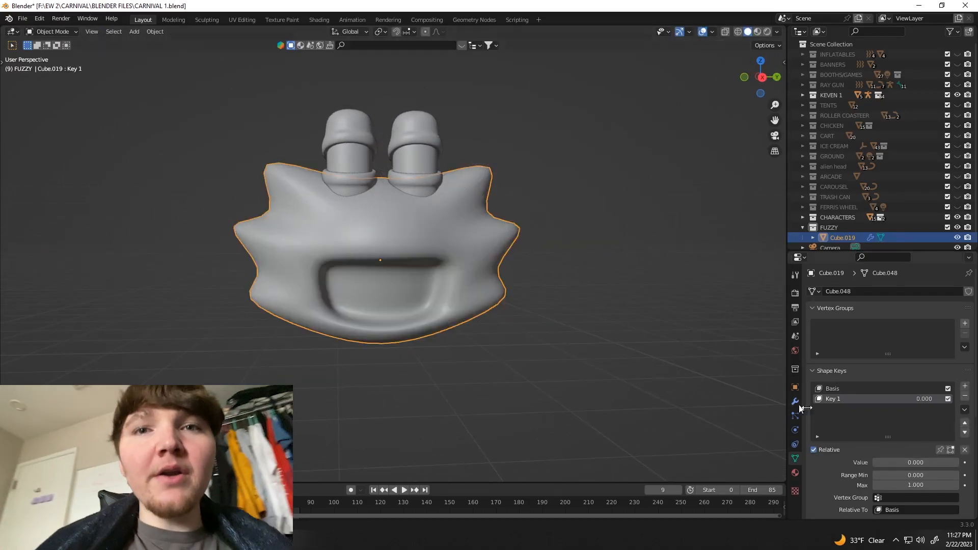
left_click_drag(909, 469, 937, 469)
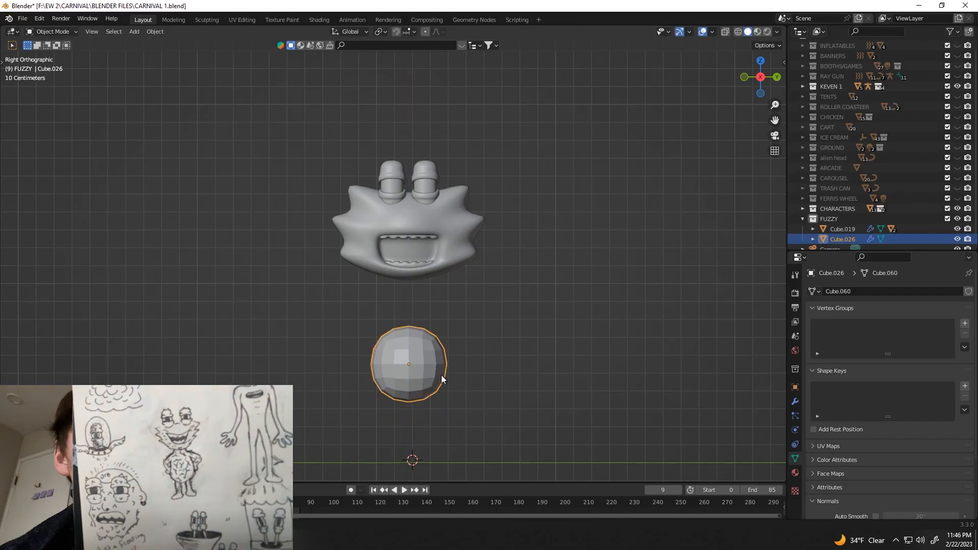
Step: Add a horizontal edge loop across the body block between its top and the lower loop
key("Tab")
left_click_drag(246, 261, 529, 351)
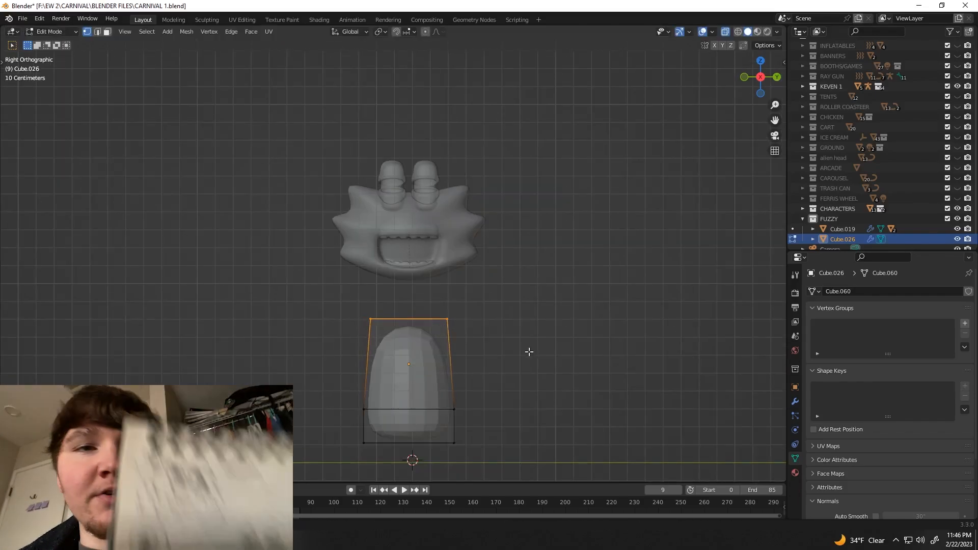
scroll(355, 307, "down", 1)
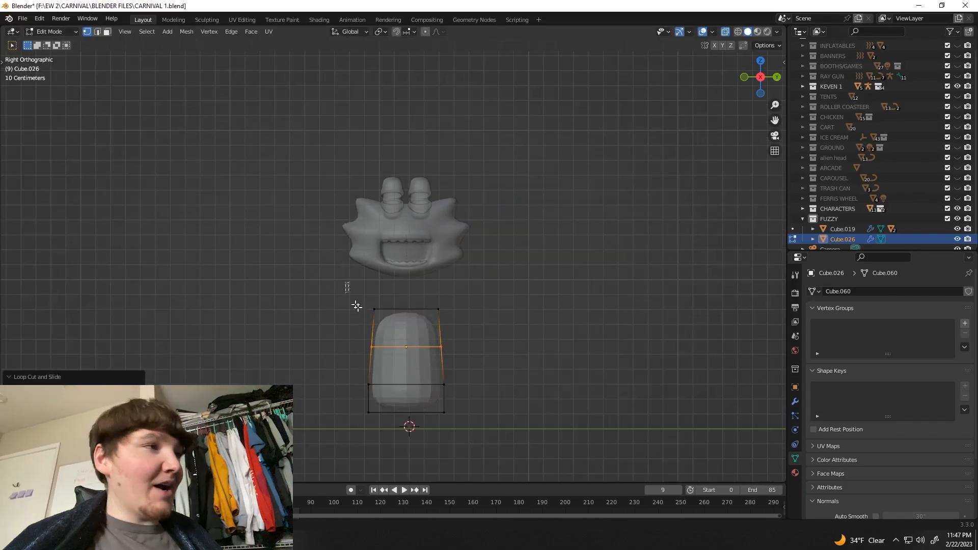
scroll(355, 311, "up", 2)
scroll(351, 376, "down", 1)
Step: Scale the bottom vertices and the middle edge loop of the body inward to shape the torso
key("a")
left_click_drag(349, 440, 541, 458)
key("s")
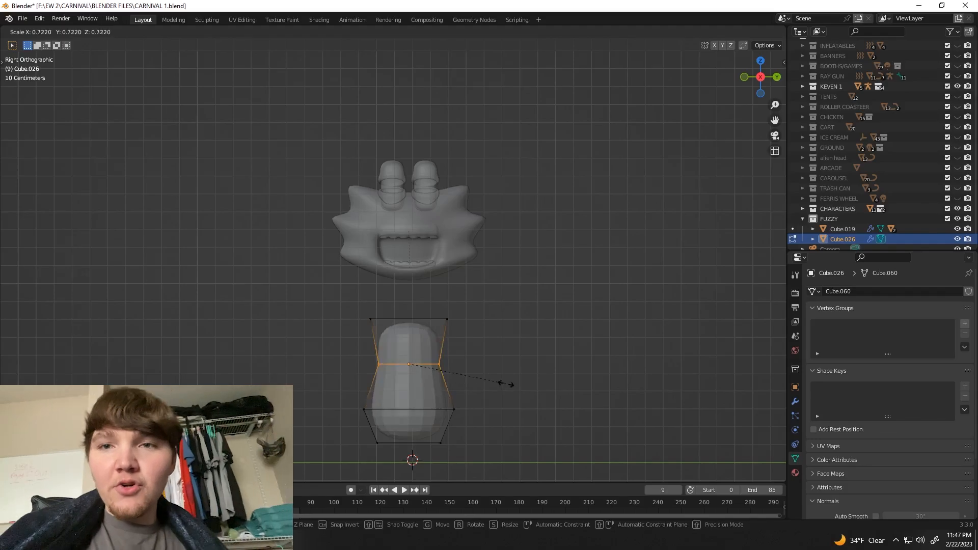
left_click(504, 340)
scroll(476, 357, "up", 1)
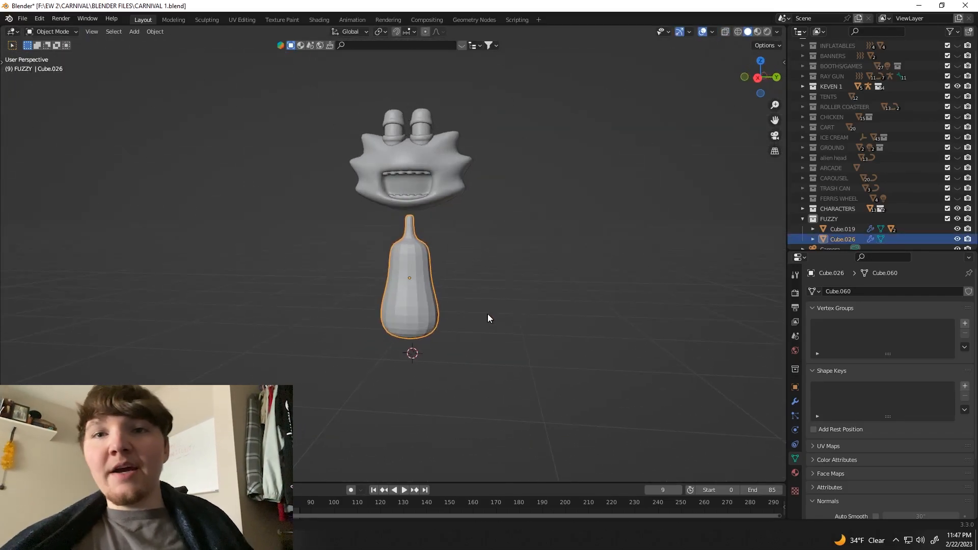
Step: Shade the body smooth and add a vertical edge loop down its centre
left_click(487, 309)
left_click(758, 78)
scroll(433, 306, "up", 1)
right_click(411, 318)
left_click(411, 319)
left_click(467, 296)
scroll(468, 292, "down", 2)
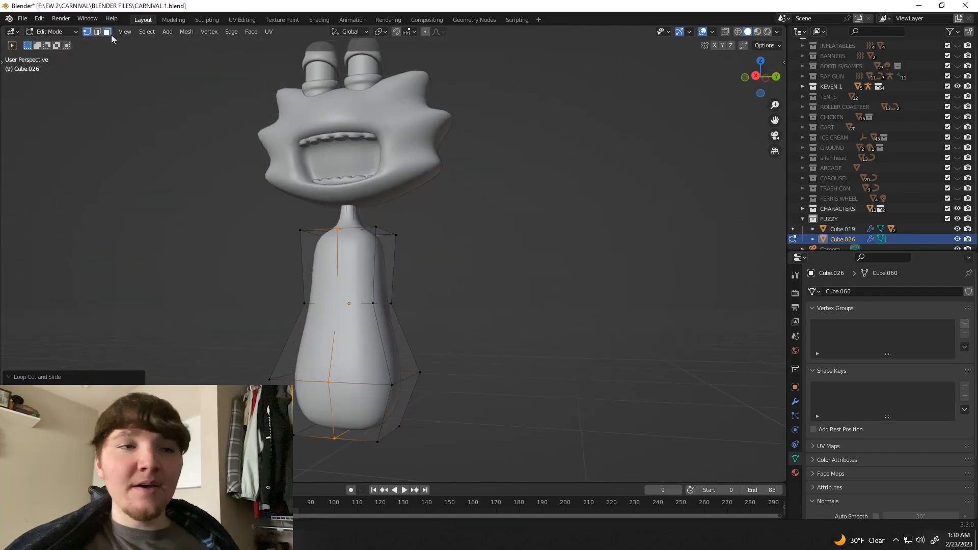
Step: Delete one half of the body beside the centre loop and add a Mirror modifier on the Y axis
scroll(240, 208, "up", 3)
left_click_drag(254, 168, 339, 387)
key("x")
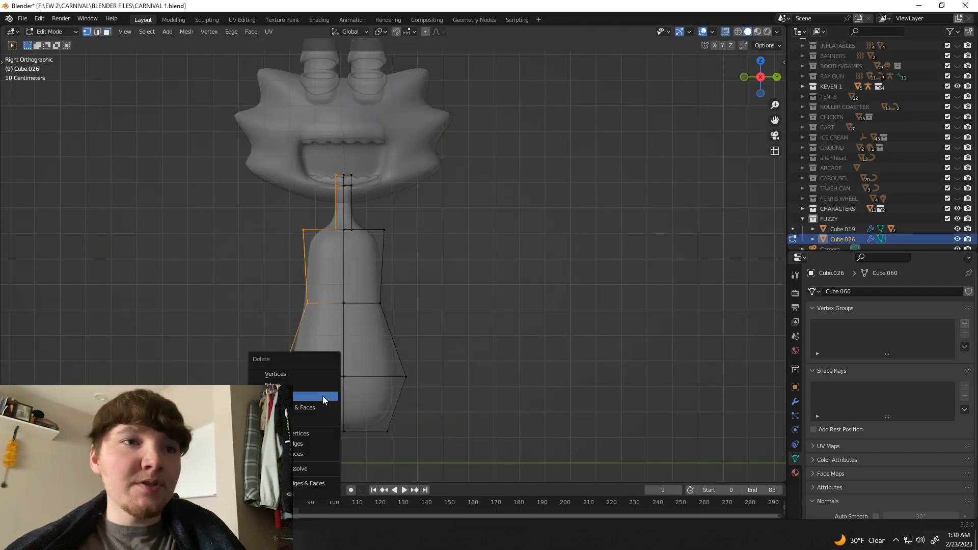
left_click(795, 401)
left_click(889, 292)
left_click(759, 162)
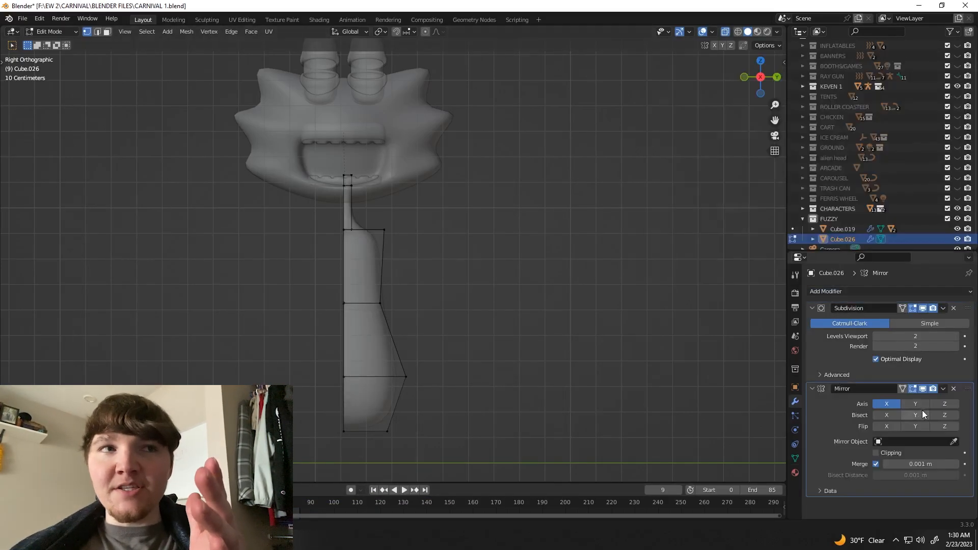
Step: Inset the body's upper side face and offset it slightly outward as the shoulder
key("3")
middle_click_drag(503, 285, 456, 290)
left_click(390, 266)
key("i")
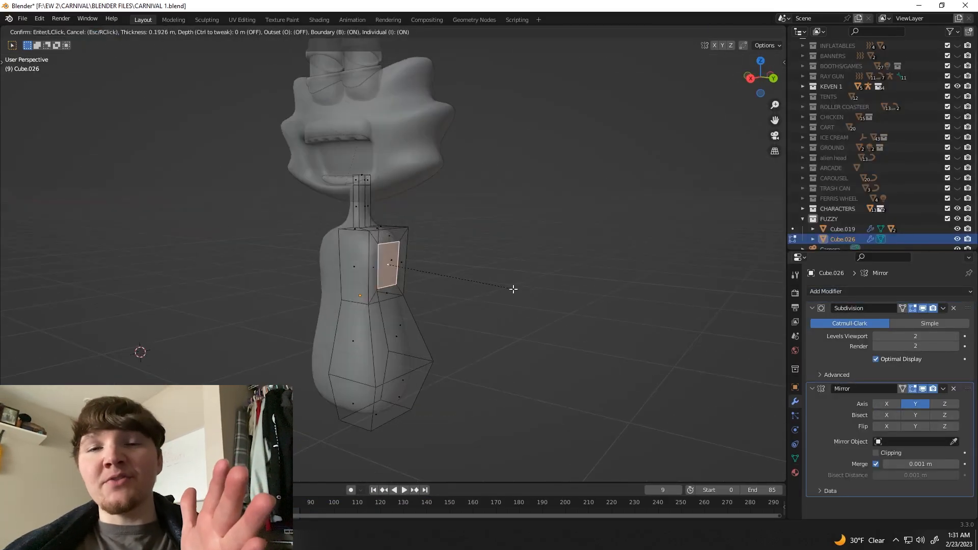
left_click(513, 289)
key("KP_3")
scroll(456, 272, "up", 3)
left_click(466, 275)
scroll(461, 294, "down", 1)
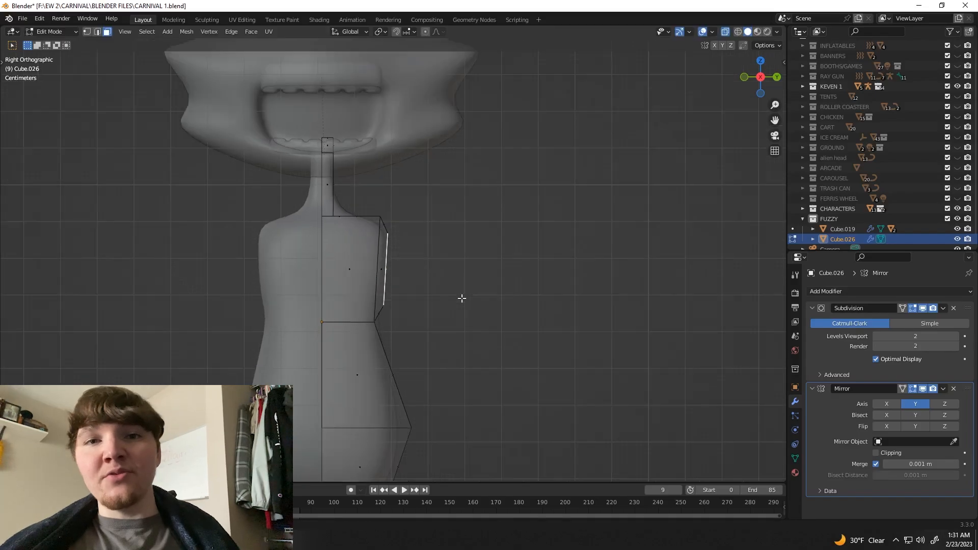
Step: Extrude the shoulder face outward in several segments to form the mirrored arm
key("e")
left_click(517, 298)
mouse_move(517, 298)
middle_mouse_down()
mouse_move(455, 314)
mouse_move(522, 287)
middle_mouse_up()
key("KP_3")
scroll(477, 308, "down", 3)
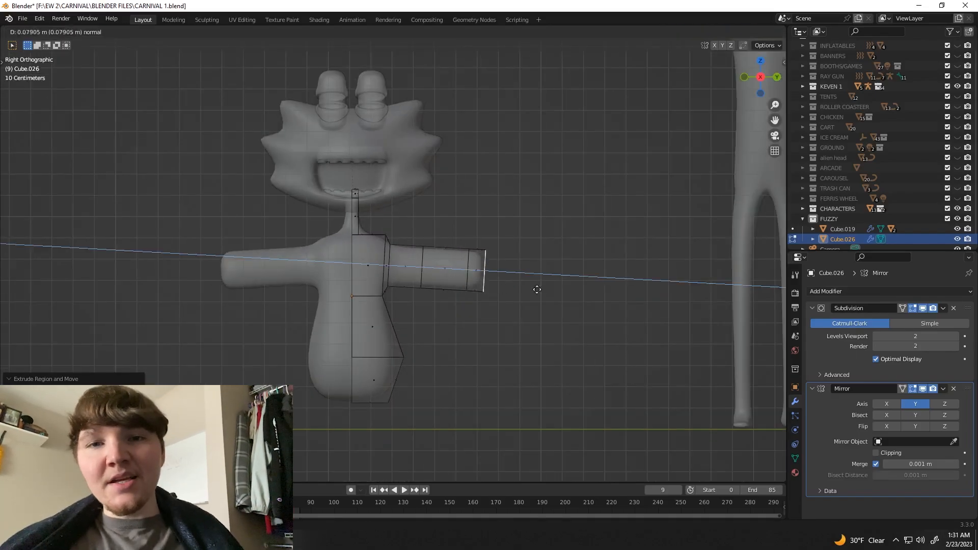
scroll(540, 298, "down", 3)
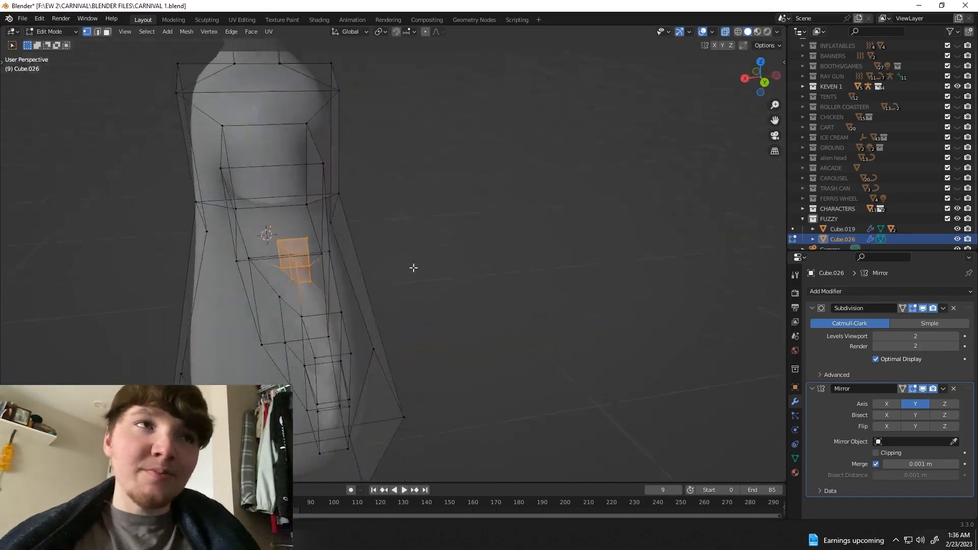
Step: Adjust the vertices around the thumb and its base on the fuzzy character's hand
key("alt+z")
middle_click_drag(413, 267, 548, 299)
key("KP_3")
middle_click_drag(471, 323, 377, 359)
key("alt+z")
left_click(288, 324)
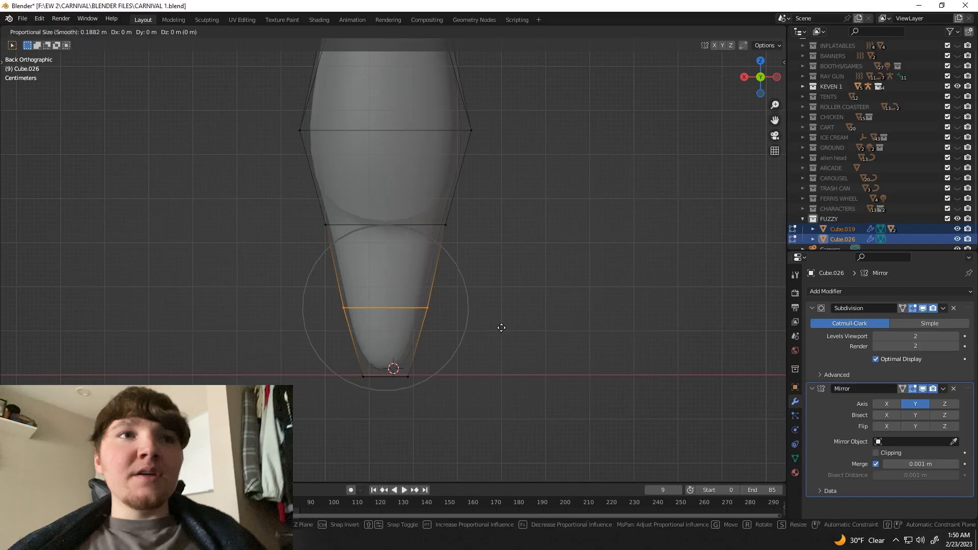
left_click(502, 327)
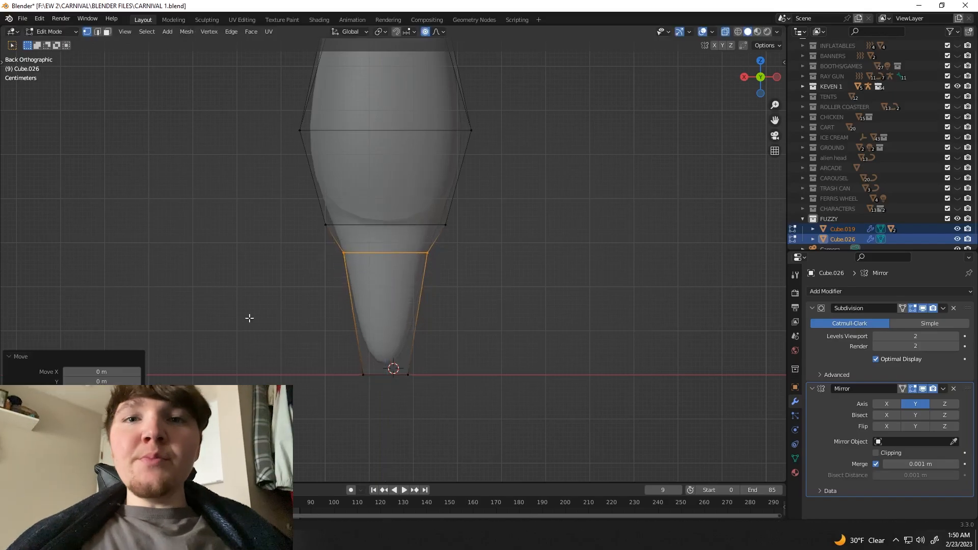
Step: Adjust the lower leg of the fuzzy character and select a face at its foot
middle_click_drag(246, 318, 389, 336)
left_click(417, 371)
scroll(418, 371, "down", 3)
middle_click_drag(417, 371, 369, 321)
left_click(107, 31)
left_click(377, 332)
middle_click_drag(489, 339, 464, 362)
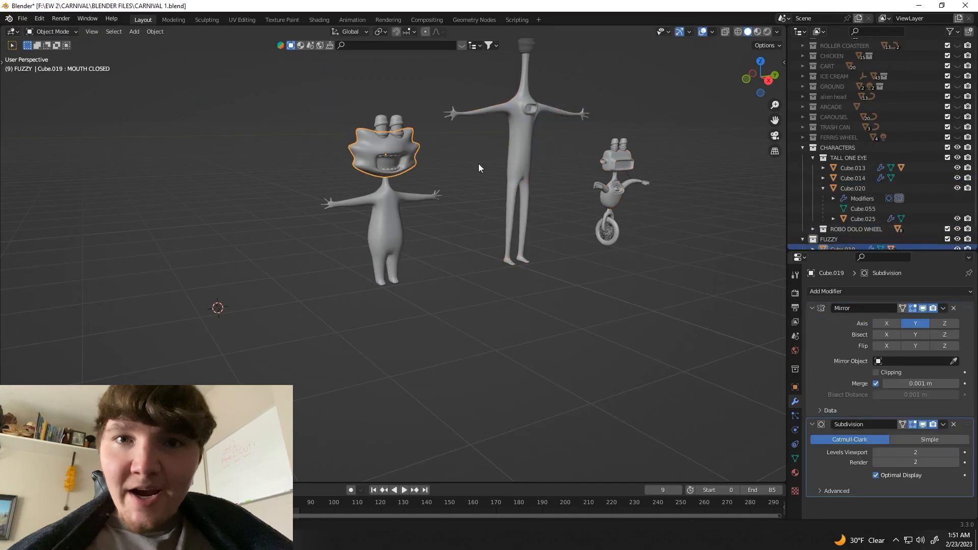
Step: Select the fuzzy character's eye object listed under the tall one-eyed character's collection
left_click(848, 193)
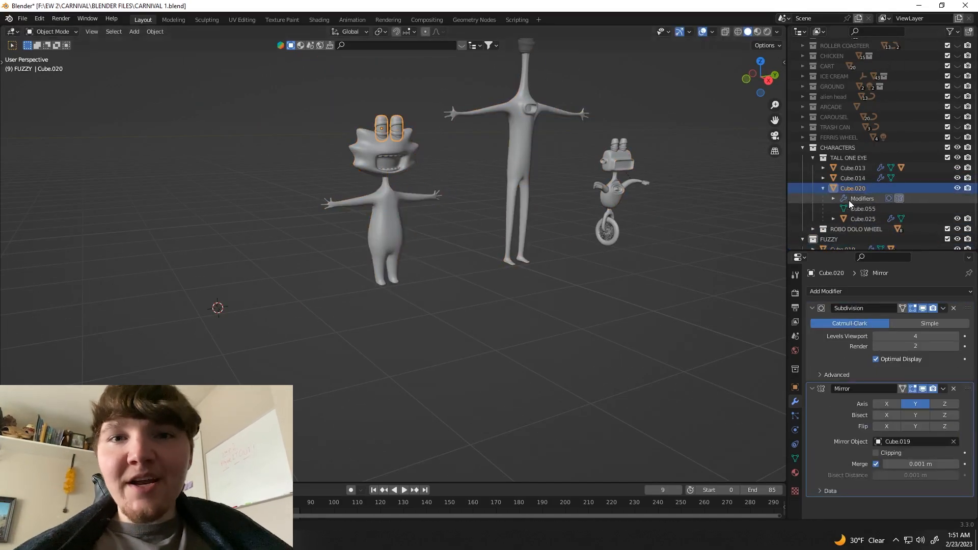
scroll(849, 201, "down", 3)
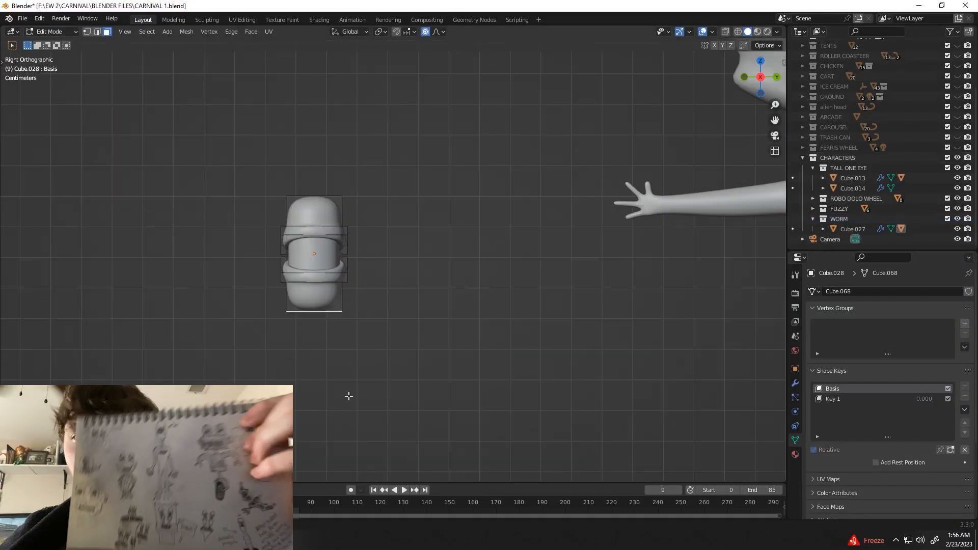
Step: Extrude the underside of the worm's eye downward in sections and narrow it into a thin stalk
key("e")
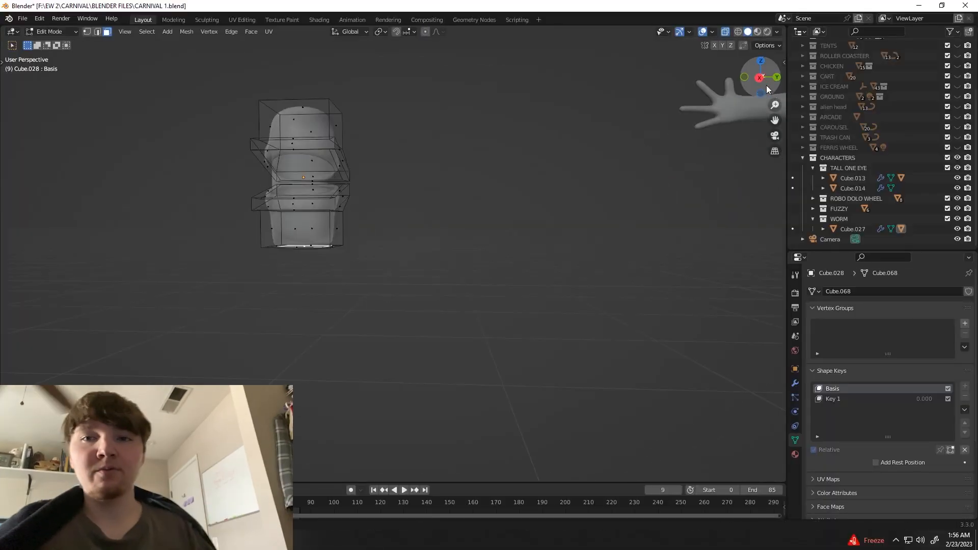
middle_click_drag(361, 283, 376, 221)
key("KP_3")
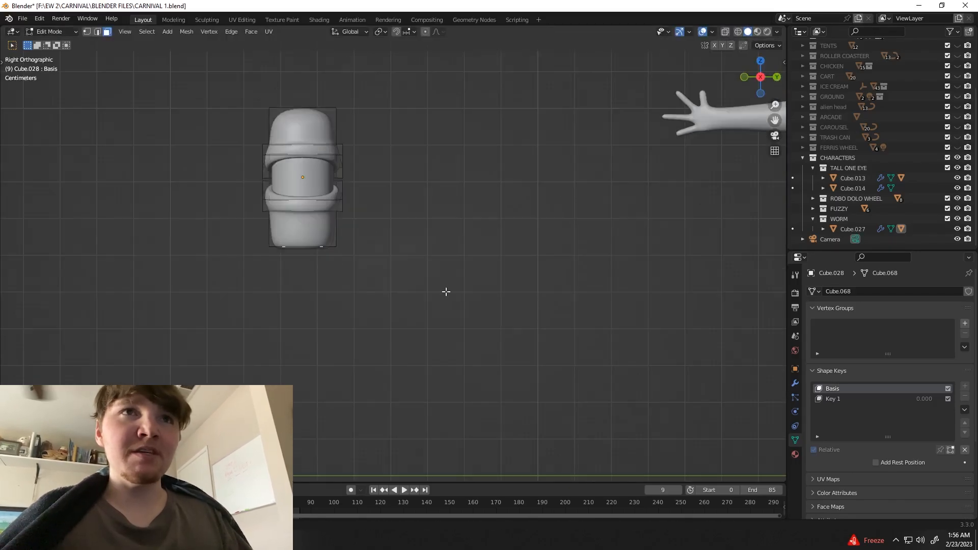
left_click(399, 336)
middle_click_drag(278, 339, 331, 291)
key("alt+z")
left_click(337, 202)
middle_click_drag(326, 208, 330, 269)
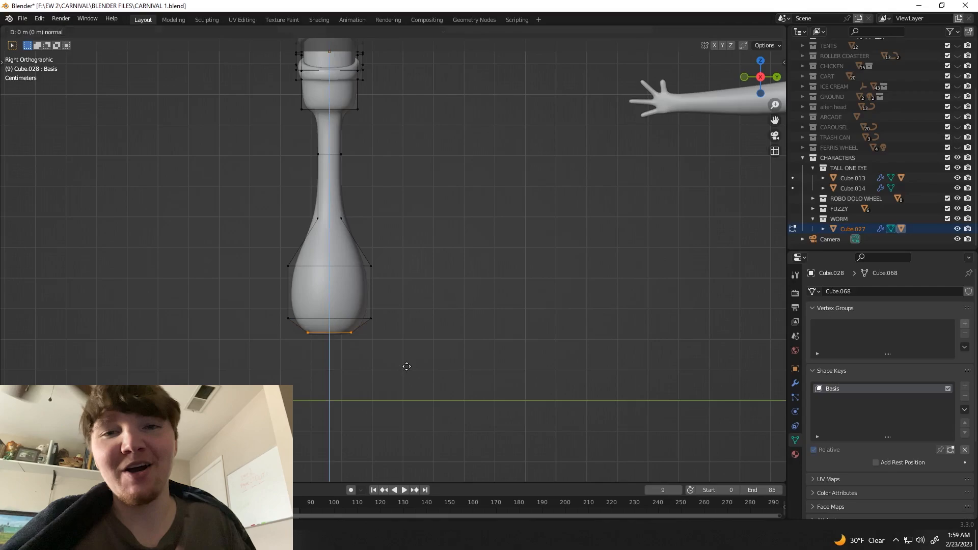
key("e")
left_click(378, 366)
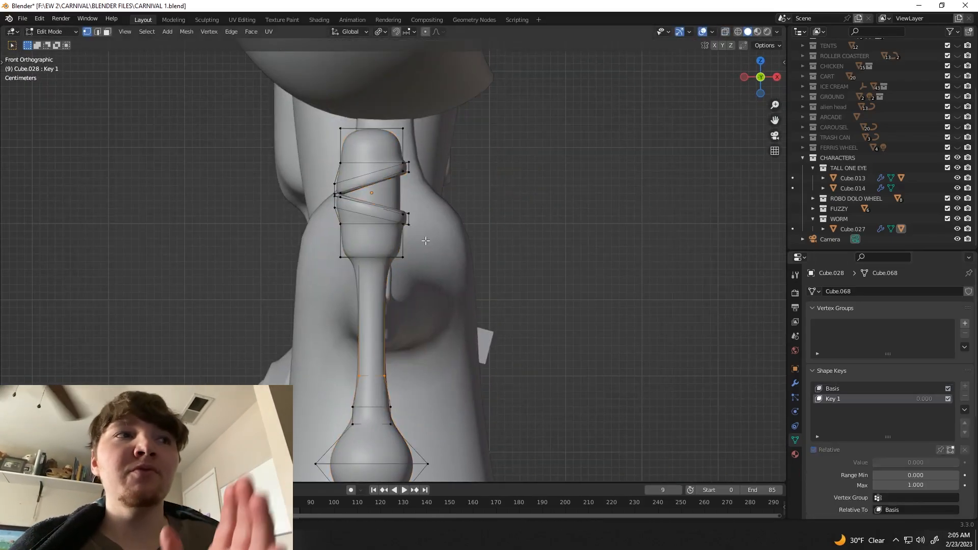
Step: Set up a close see-through view of the worm's eyelid for editing its Key 1 shape
middle_click_drag(418, 153, 404, 288, "shift")
scroll(403, 288, "up", 2)
key("alt+z")
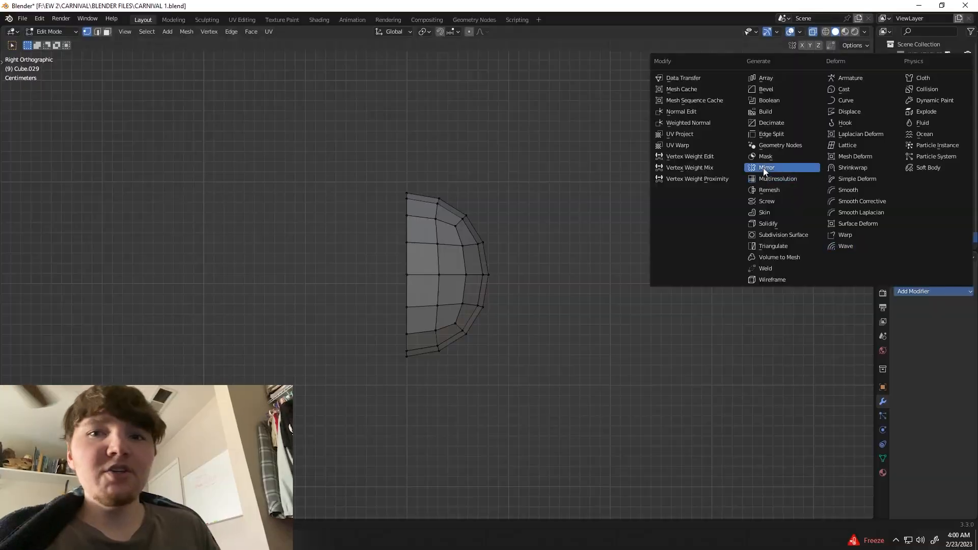
left_click(764, 168)
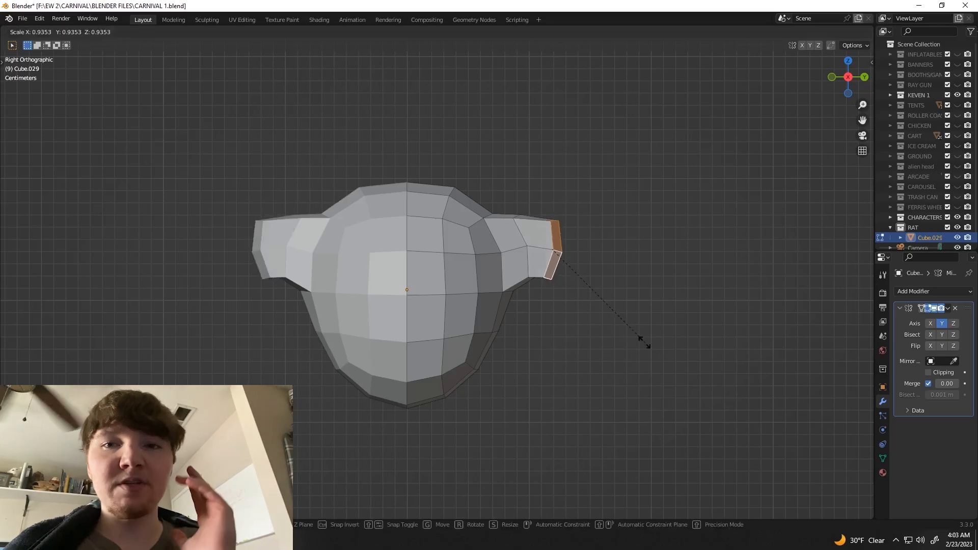
Step: Adjust the rat's mirrored ear, narrow its tip along the X axis, and extrude the tip outward
left_click(520, 218)
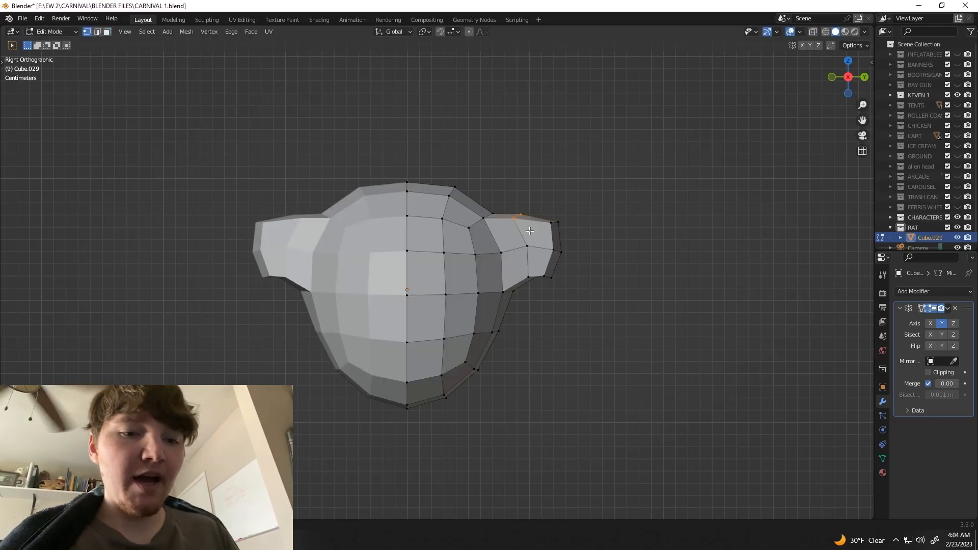
middle_click_drag(533, 225, 393, 371)
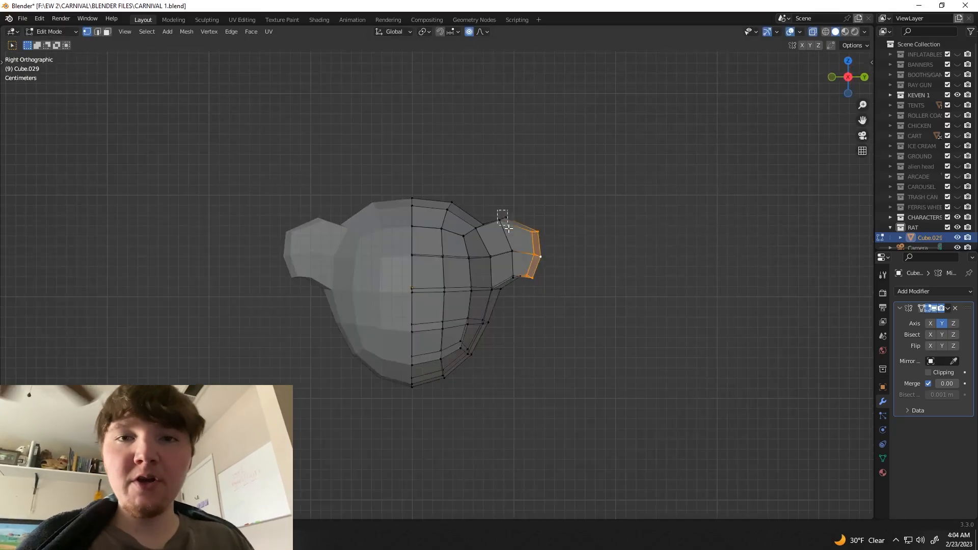
middle_click_drag(509, 306, 494, 339)
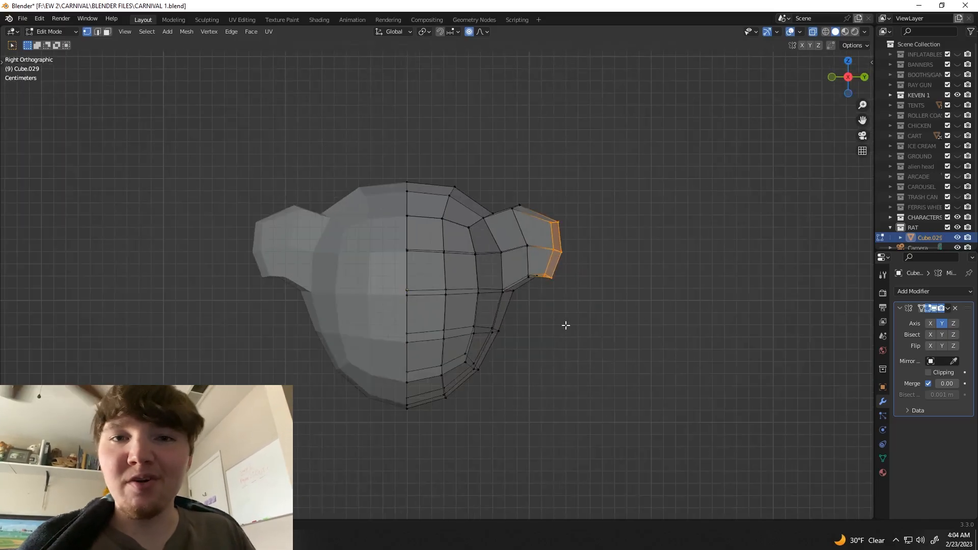
key("e")
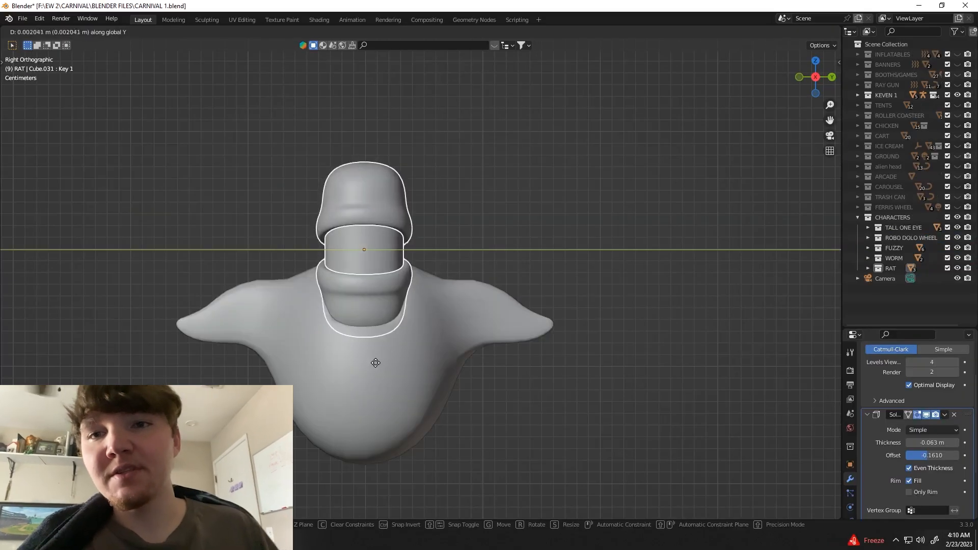
Step: Try to shift the rat's eye and eyelids along the Y axis
right_click(385, 370)
middle_click_drag(385, 369, 518, 237)
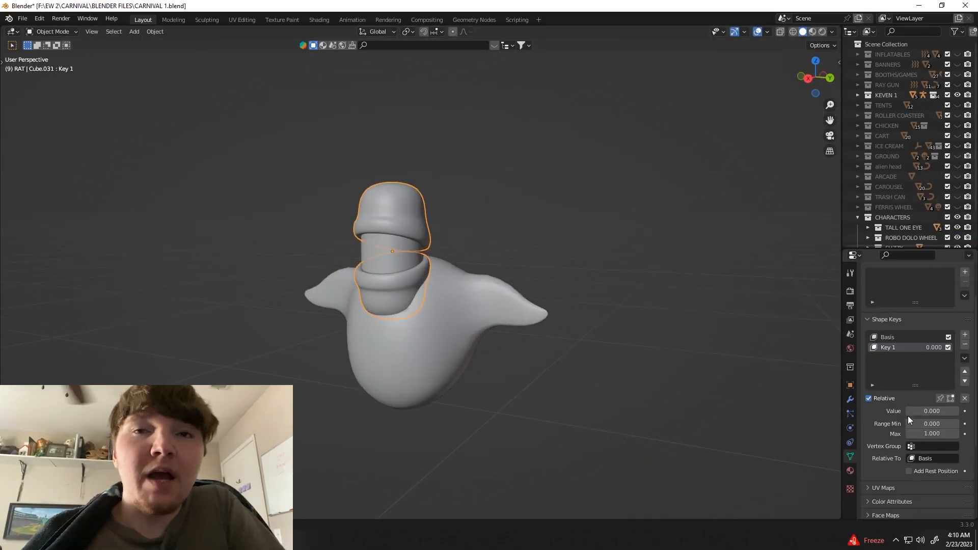
Step: Move the selected faces on the front of the rat's head outward to form the snout
middle_click_drag(448, 337, 384, 332)
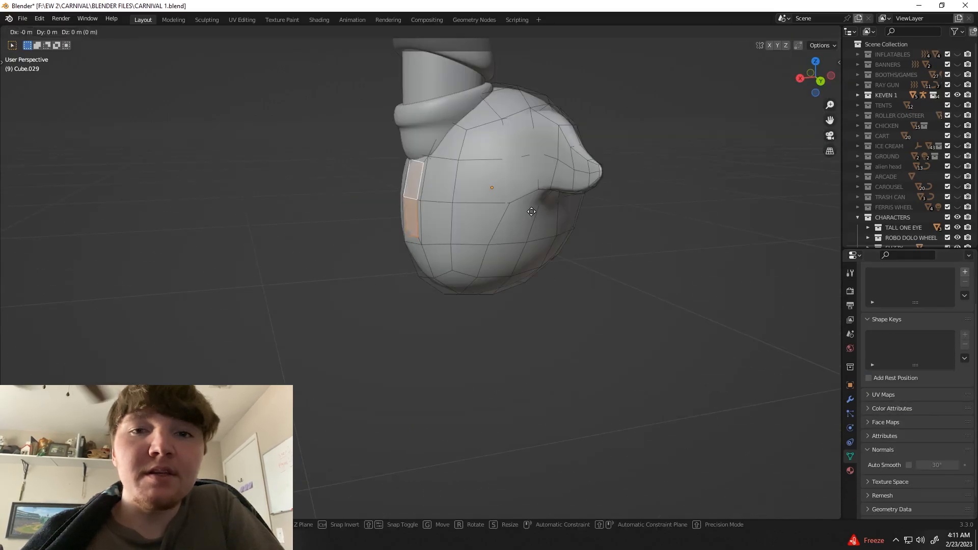
left_click(520, 215)
middle_click_drag(519, 215, 417, 178)
left_click(548, 236)
key("g")
key("y")
key("x")
left_click(393, 204)
Step: Inset the snout face for the nostril and shade the rat's head smooth
left_click(417, 177)
key("i")
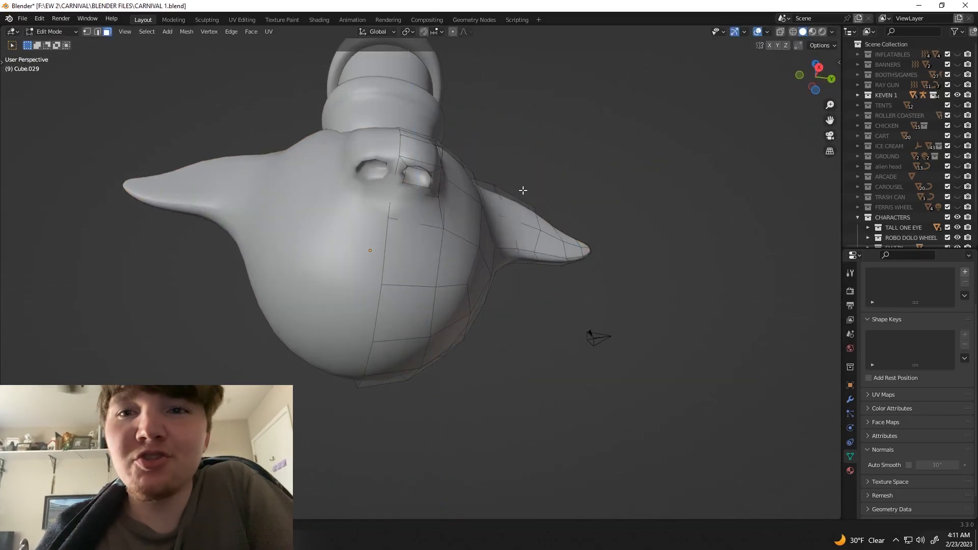
key("Tab")
middle_click_drag(523, 190, 427, 152)
right_click(416, 223)
left_click(416, 223)
key("Tab")
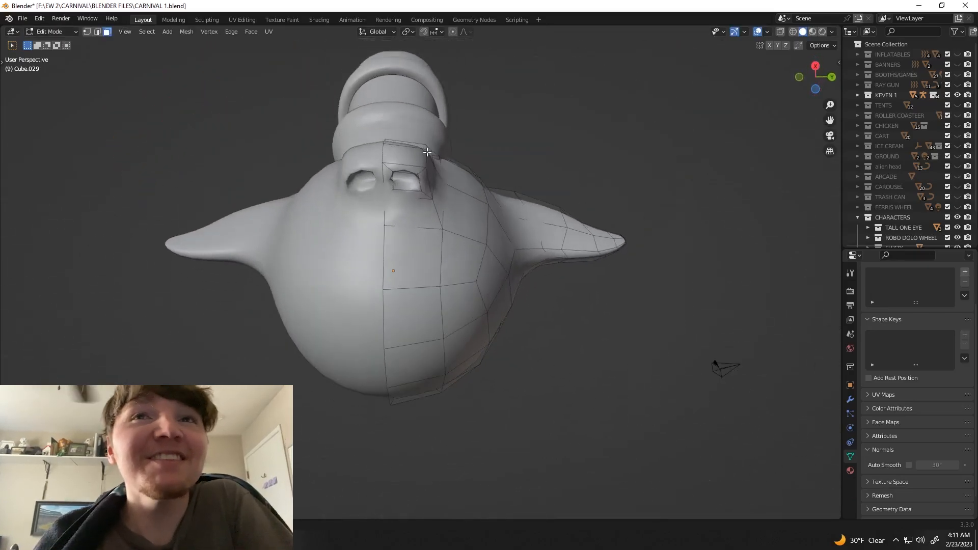
Step: Extrude the nostril opening into the snout and slide a supporting edge loop close to its rim
middle_click_drag(395, 190, 402, 205)
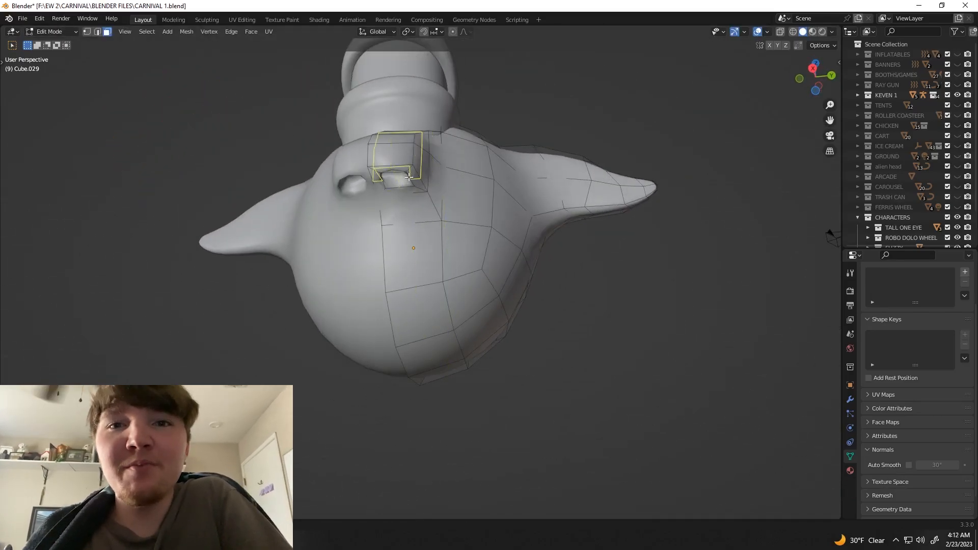
key("alt+z")
left_click(333, 107)
middle_click_drag(344, 189, 475, 159)
key("e")
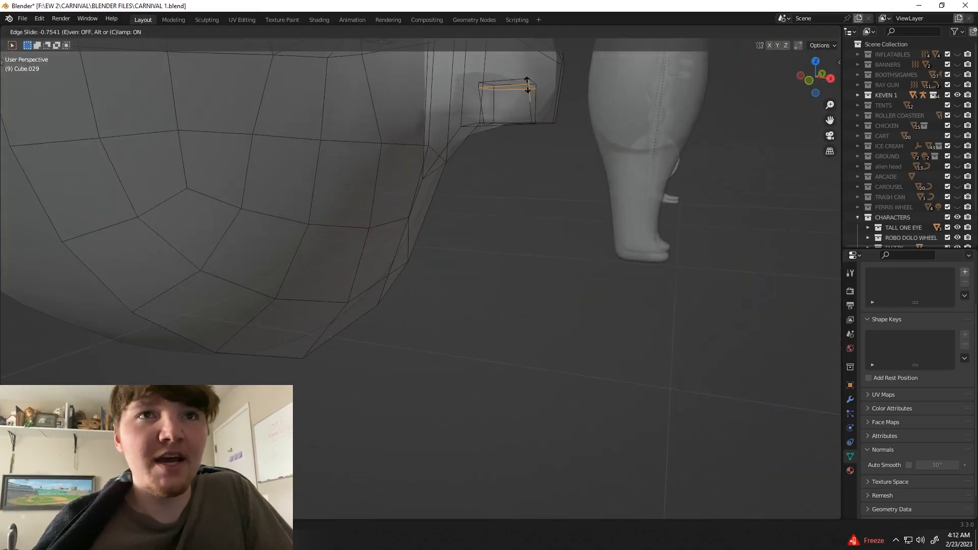
left_click(528, 85)
Step: Extrude the mouth faces into the rat's head and delete the leftover face inside
key("alt+z")
middle_click_drag(528, 85, 489, 225)
key("alt+z")
key("e")
key("alt+z")
left_click(480, 283)
left_click(364, 253)
key("x")
left_click(362, 252)
Step: Shade the rat's head smooth and open its shape key settings
key("Tab")
scroll(474, 235, "down", 3)
right_click(424, 253)
left_click(424, 253)
left_click(850, 399)
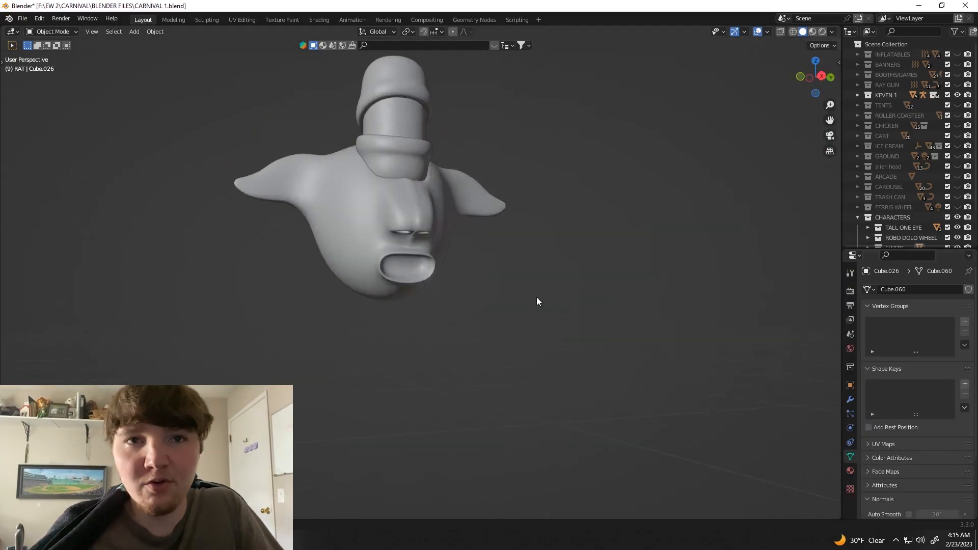
Step: Extrude the front faces of the rat's ear about 0.011 m inward to hollow it out
middle_click_drag(536, 297, 408, 275)
left_click(407, 275)
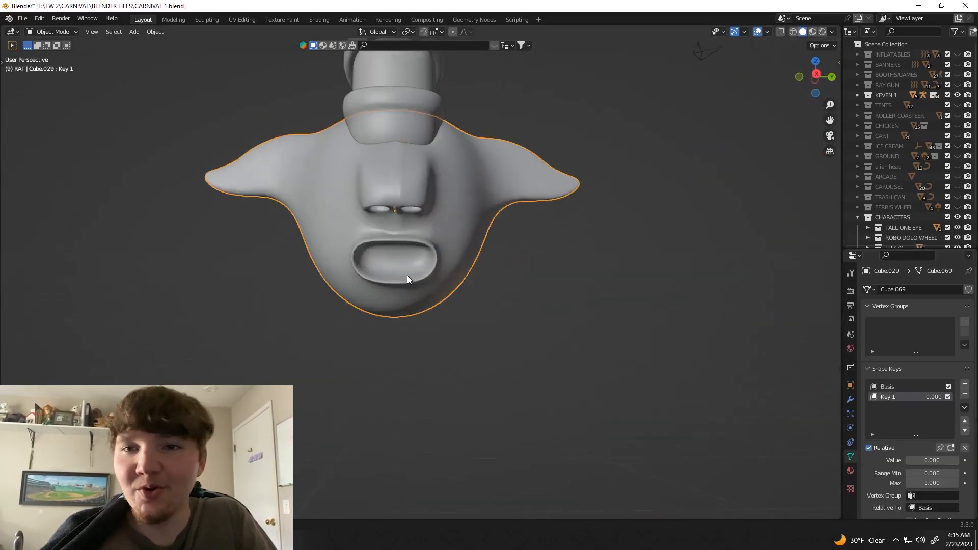
scroll(407, 277, "down", 3)
key("Tab")
middle_click_drag(595, 254, 601, 224)
left_click(816, 77)
scroll(448, 224, "up", 3)
key("alt+z")
left_click(467, 272)
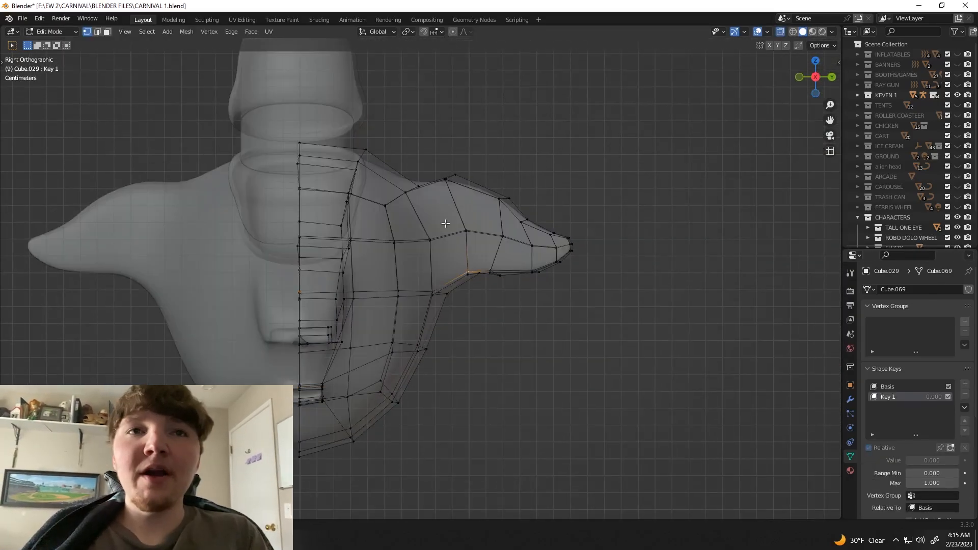
key("3")
key("alt+z")
middle_click_drag(538, 243, 505, 290)
key("e")
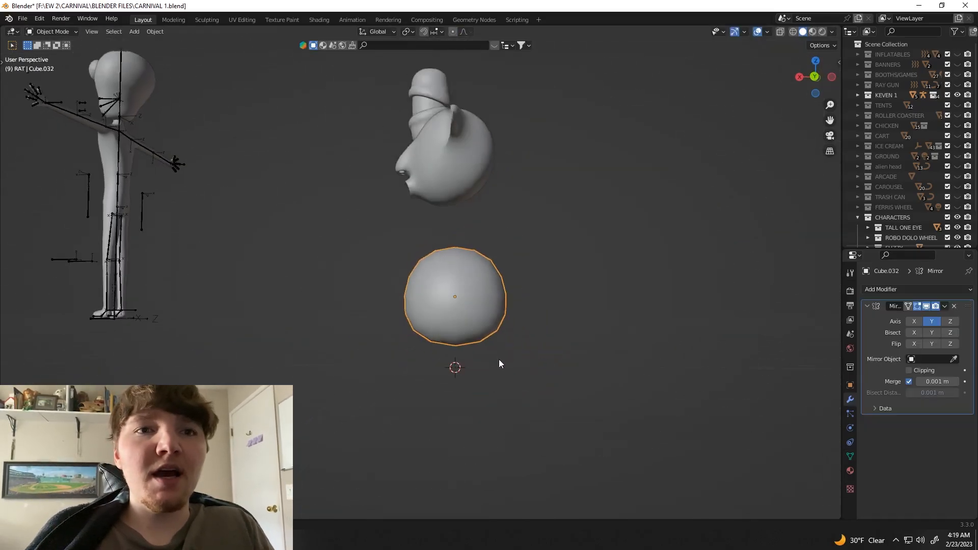
middle_click_drag(500, 362, 557, 323)
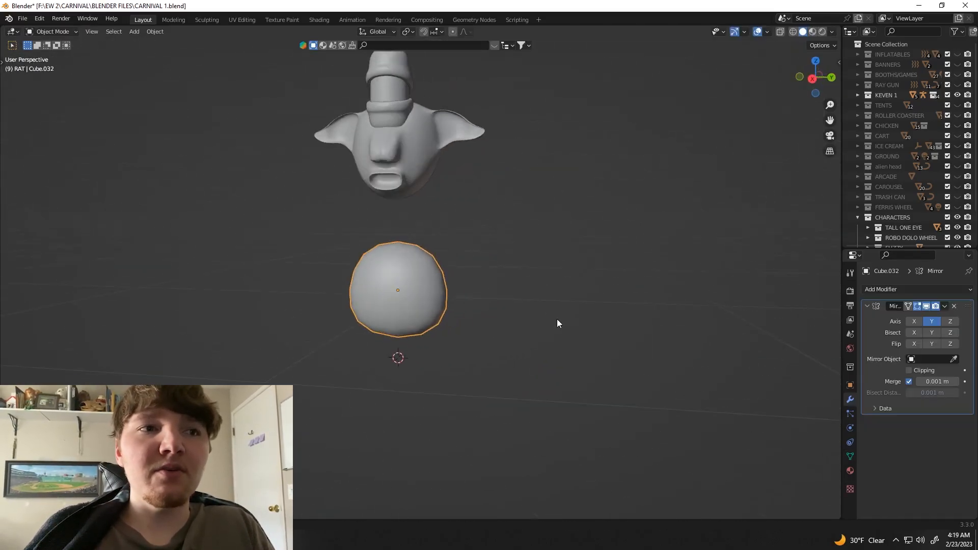
Step: Reshape the rat's rounded body into an egg form with a fuller lower end by moving its side vertices proportionally
key("Tab")
key("ctrl+KP_1")
key("KP_1")
scroll(472, 310, "up", 4)
key("alt+z")
left_click(422, 368)
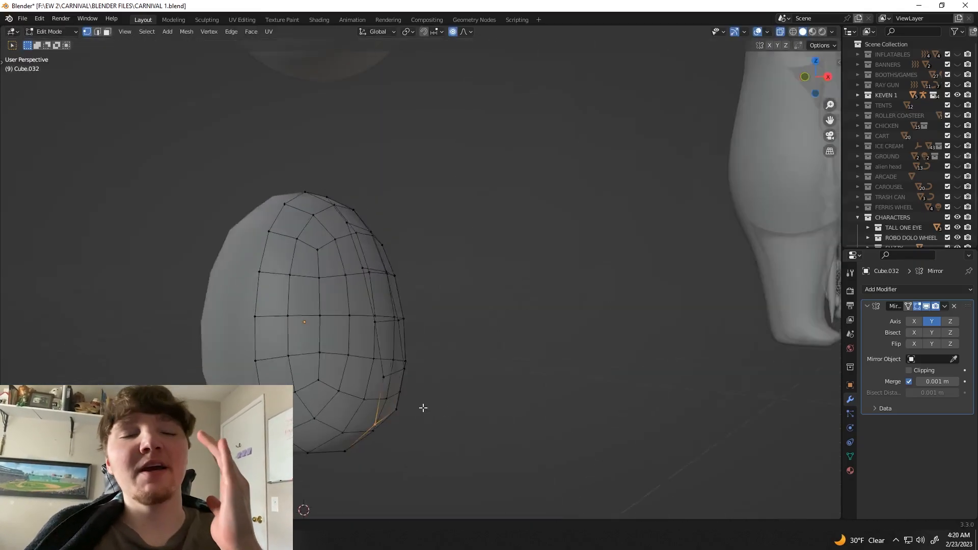
middle_click_drag(422, 406, 345, 398)
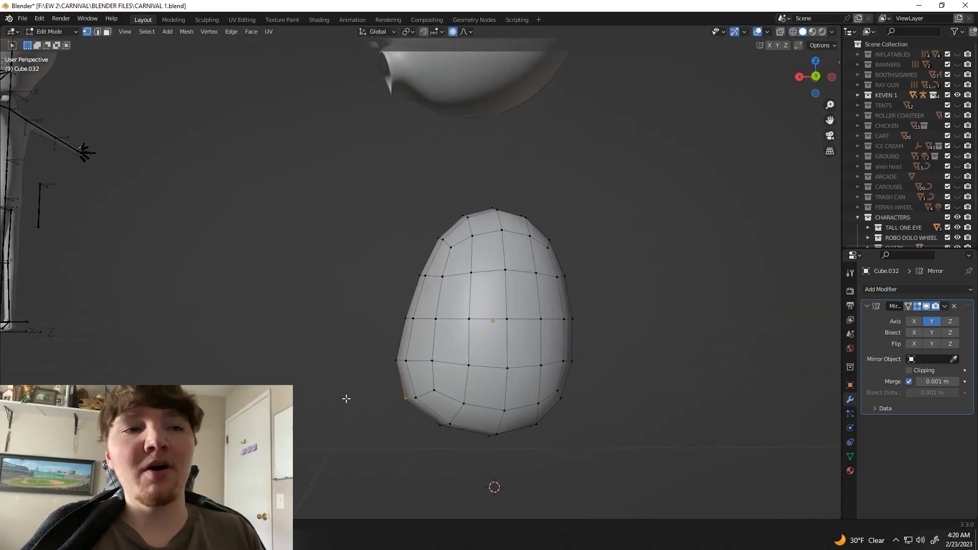
key("g")
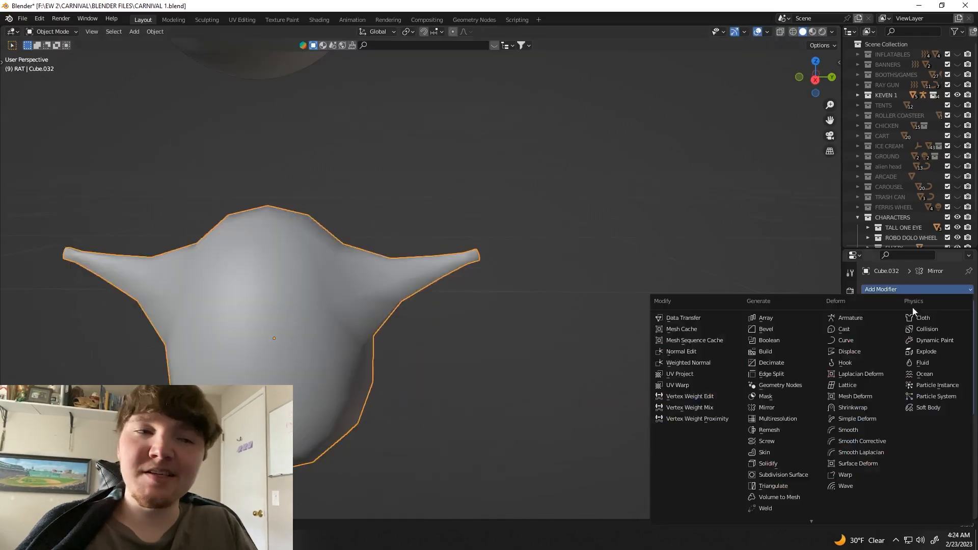
left_click(783, 474)
scroll(510, 296, "up", 4)
key("Tab")
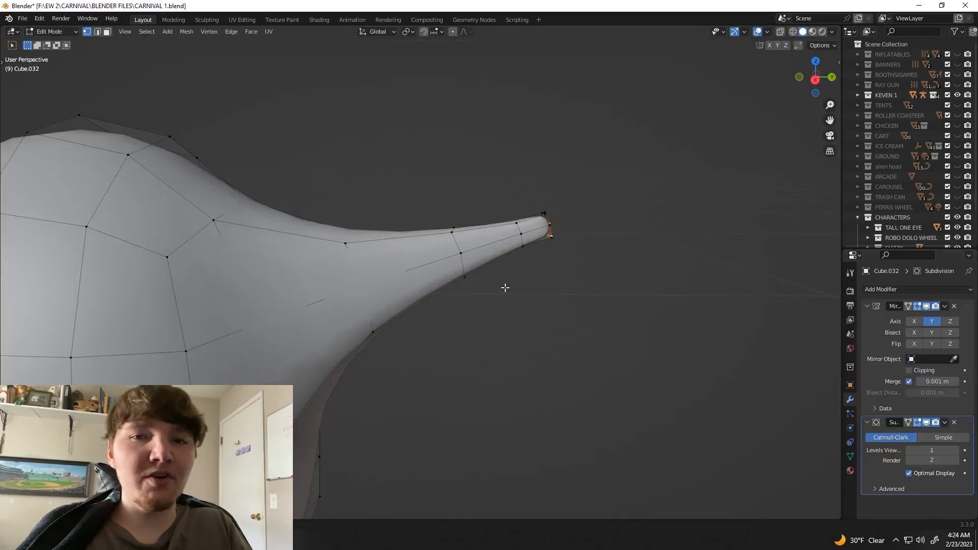
Step: Scale up the end loop of the rat's arm by about 1.38 along local Z to flare the hand
key("alt+z")
left_click_drag(537, 197, 585, 273)
key("alt+z")
key("s")
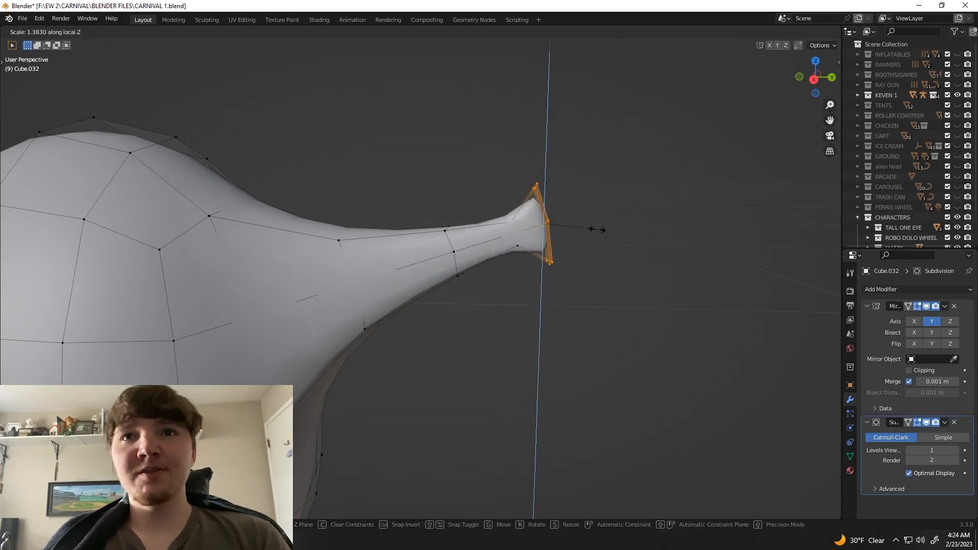
key("Tab")
scroll(599, 249, "down", 8)
key("KP_3")
scroll(630, 208, "down", 4)
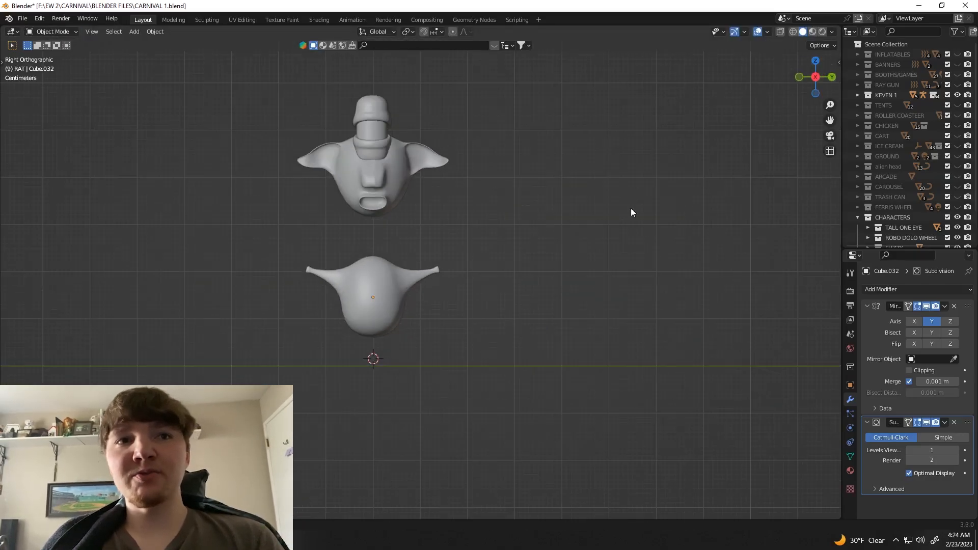
Step: Resize the wrist loop and the shoulder-side loop of the rat's arm
scroll(630, 207, "up", 8)
key("Tab")
left_click_drag(467, 222, 490, 263)
key("s")
left_click(524, 265)
key("alt+z")
left_click_drag(360, 228, 415, 311)
key("alt+z")
key("s")
left_click(476, 314)
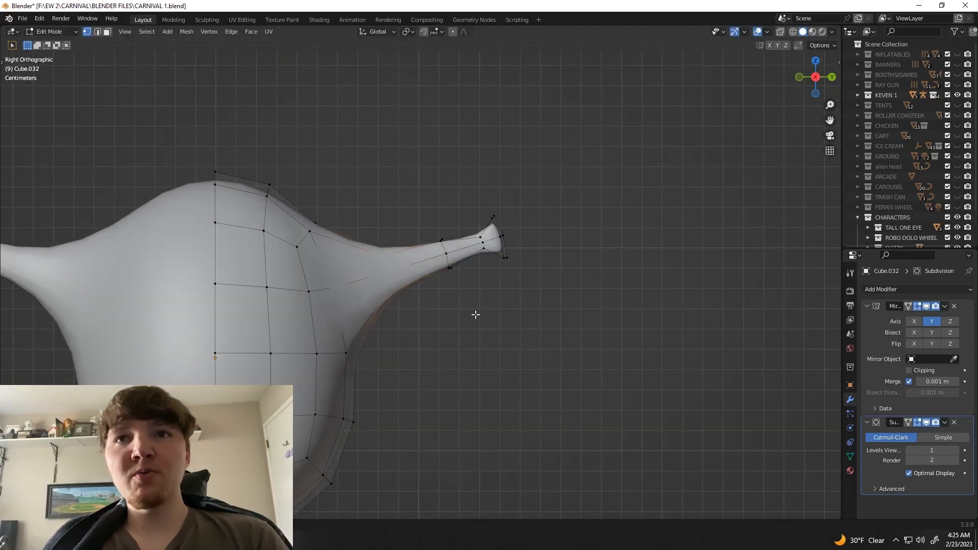
Step: Reposition the edge loops at the base and middle of the rat's arm to even out its taper
middle_click_drag(377, 322, 449, 319, "shift")
key("alt+z")
key("g")
left_click(529, 328)
scroll(502, 218, "down", 6)
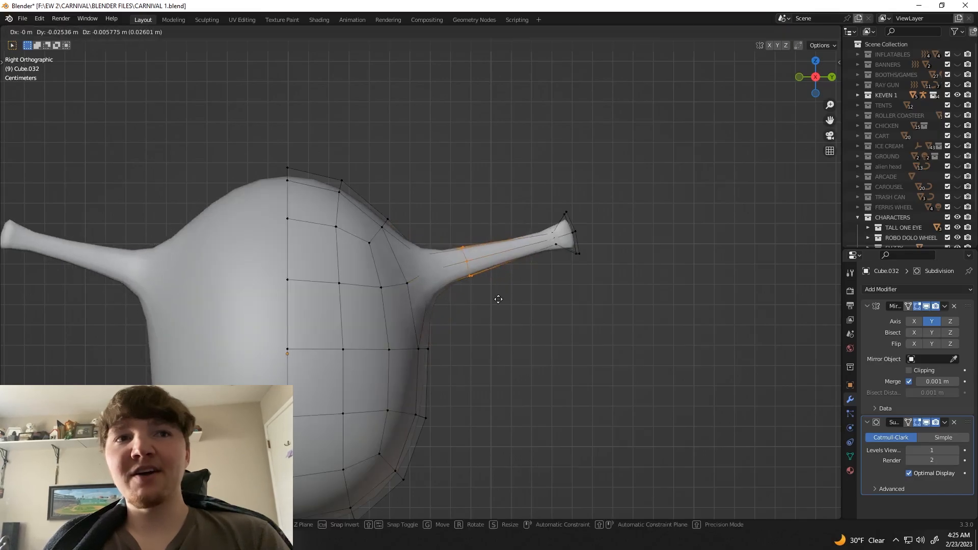
scroll(436, 338, "up", 2)
scroll(436, 338, "down", 2)
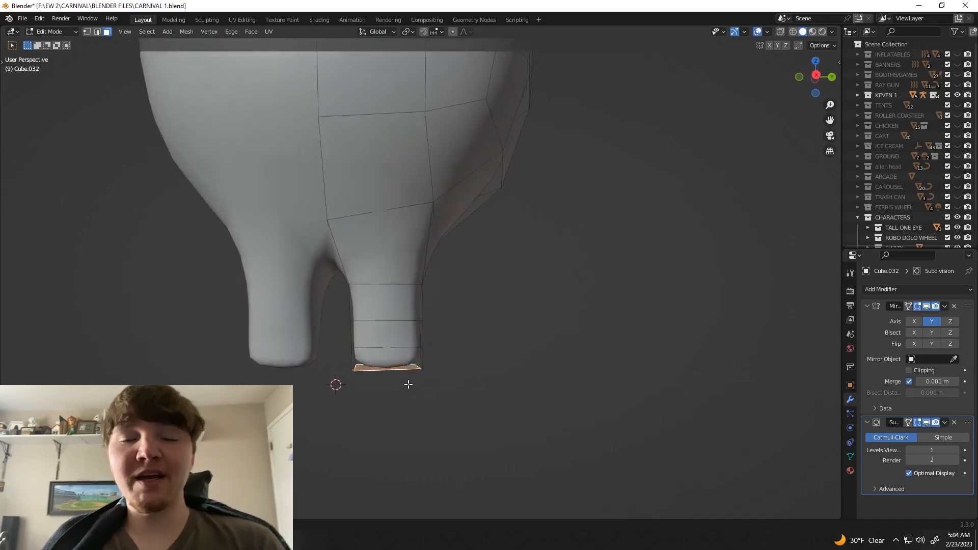
Step: Scale the bottom of the rat's leg along the Y axis with proportional editing
left_click(450, 382)
middle_click_drag(450, 382, 401, 360)
scroll(430, 386, "down", 6)
scroll(402, 360, "up", 4)
Step: Parent the rat's head to its body using the Object option
middle_click_drag(198, 240, 422, 330)
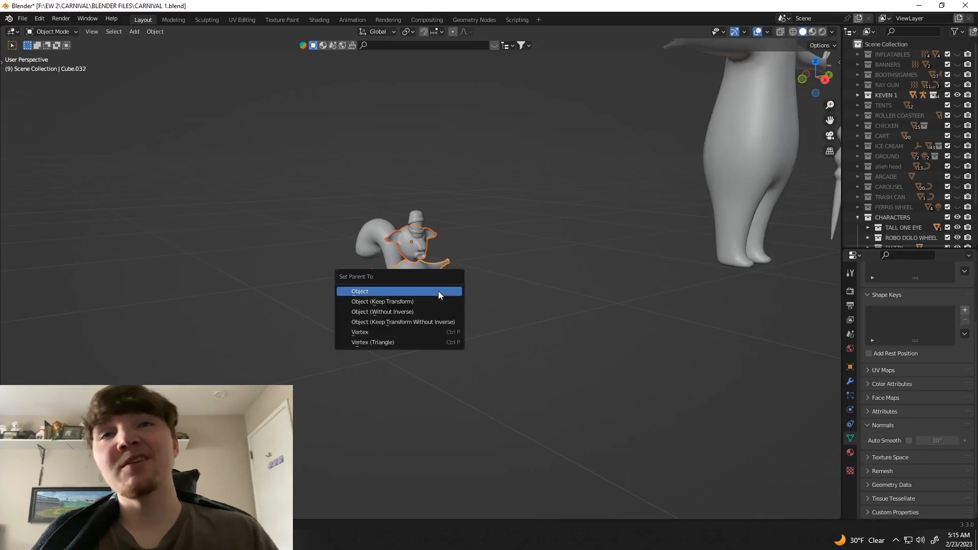
left_click(438, 291)
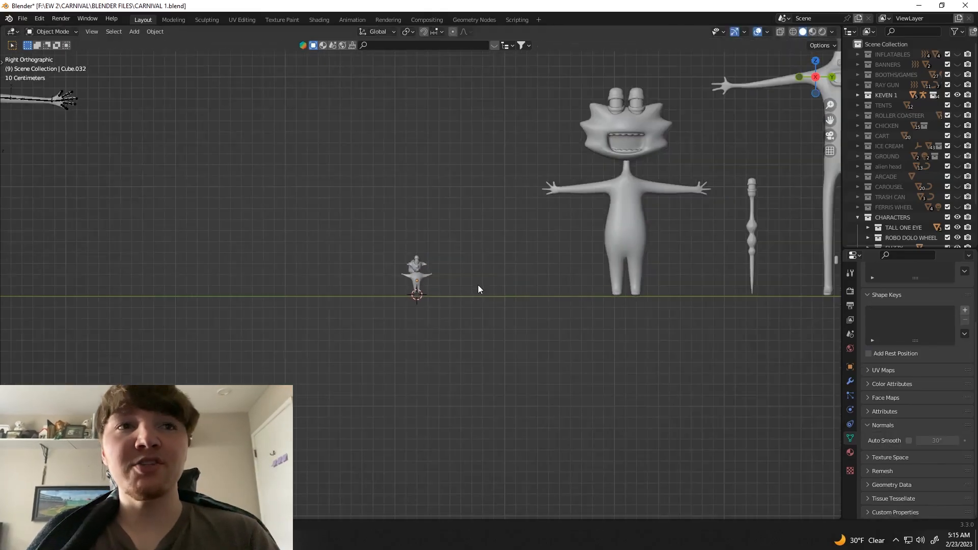
scroll(458, 270, "up", 2)
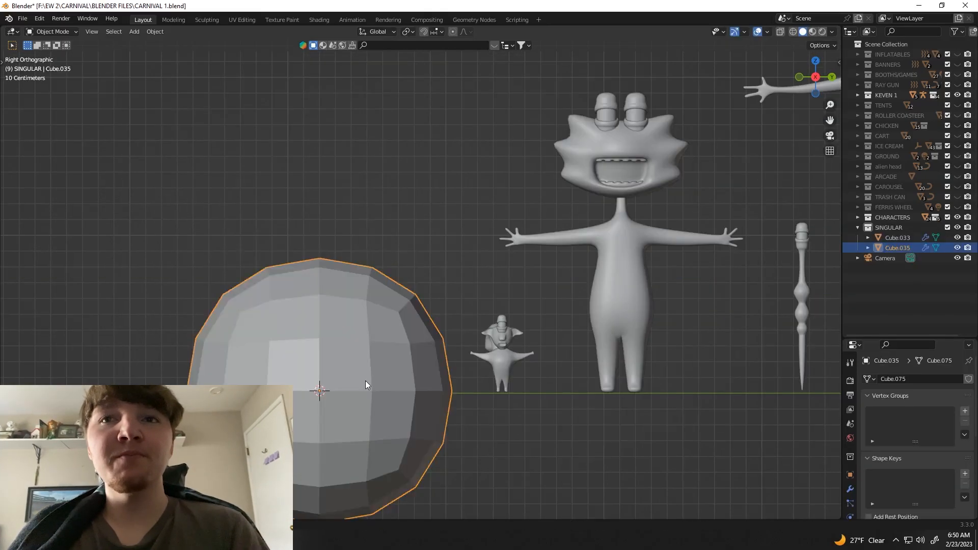
Step: Stretch the new rounded mesh in the SINGULAR collection along the Z axis into a tall egg shape
scroll(365, 385, "up", 1)
key("s")
key("z")
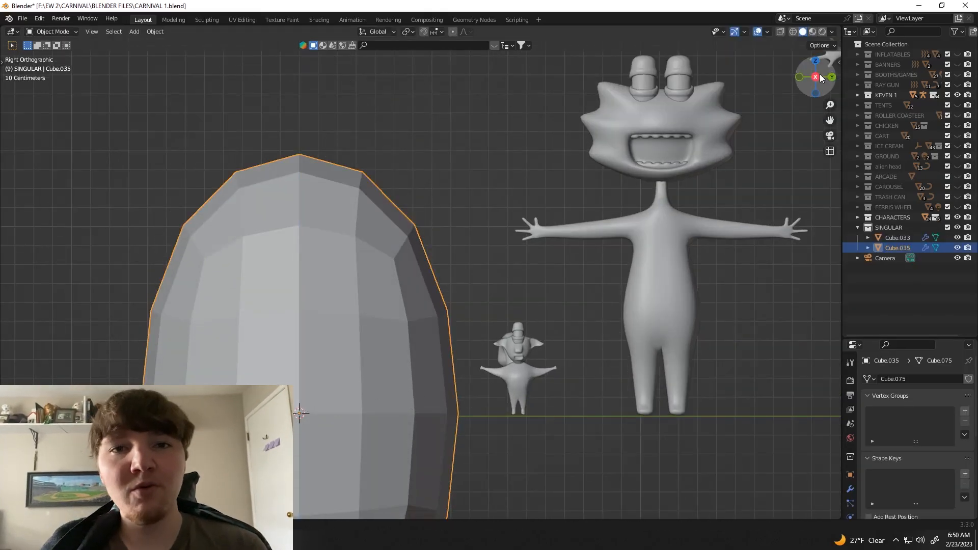
Step: Add two edge loops around the egg-shaped mesh and spread them apart along Z to form a capsule
key("Tab")
scroll(349, 342, "down", 2)
key("ctrl+r")
scroll(381, 347, "up", 1)
left_click(407, 344)
key("s")
key("z")
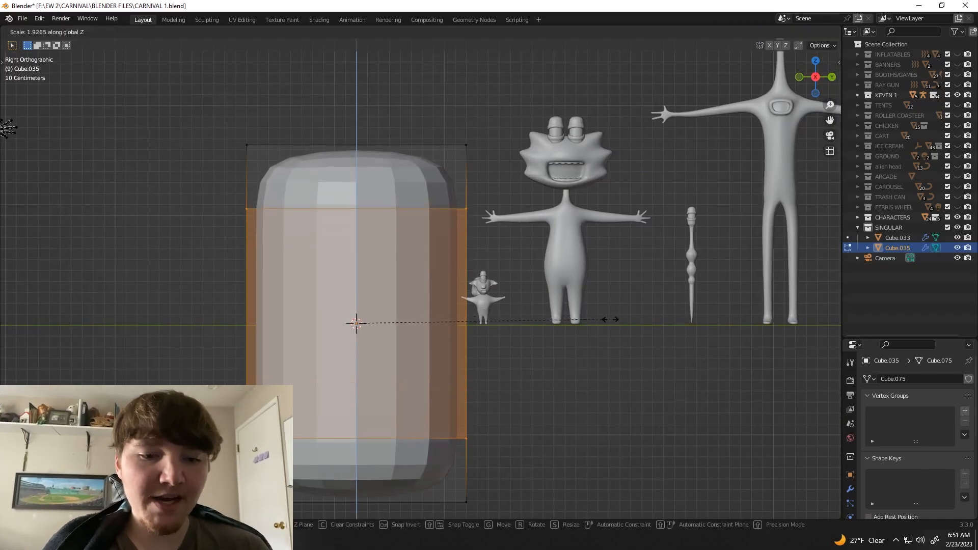
left_click(611, 320)
key("Tab")
Step: Scale the capsule-shaped body down to suit the size of the neighbouring characters
middle_click_drag(529, 316, 435, 331)
key("KP_3")
scroll(458, 346, "down", 5)
scroll(406, 261, "up", 4)
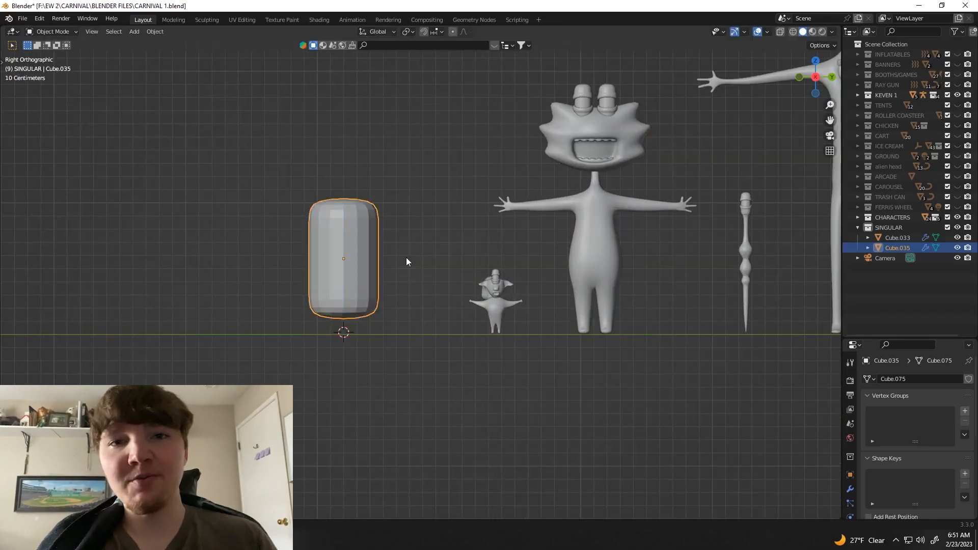
key("s")
middle_click_drag(272, 178, 285, 192)
Step: Inset the front middle face of the capsule body and move it along X
left_click(287, 229)
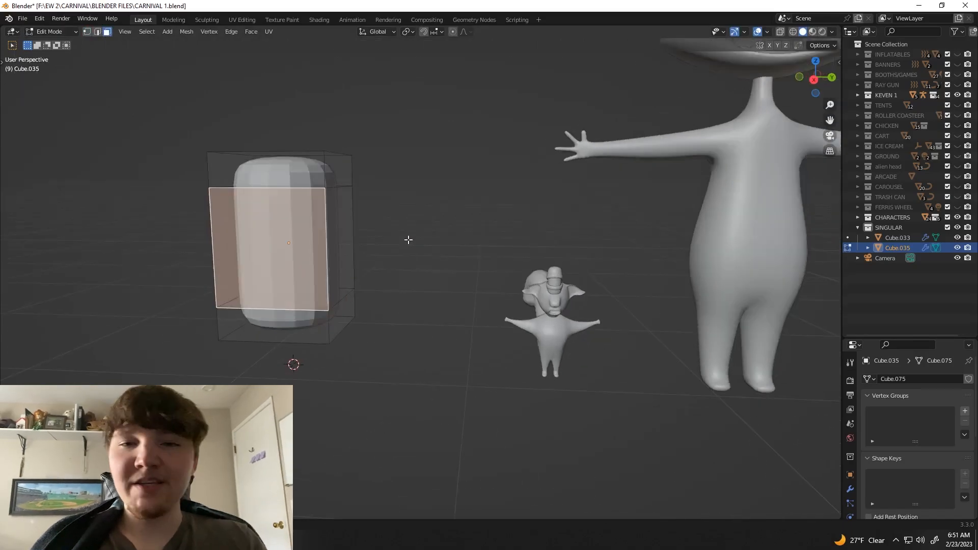
key("i")
left_click(404, 240)
scroll(402, 242, "up", 2)
middle_click_drag(400, 243, 356, 249)
key("g")
key("x")
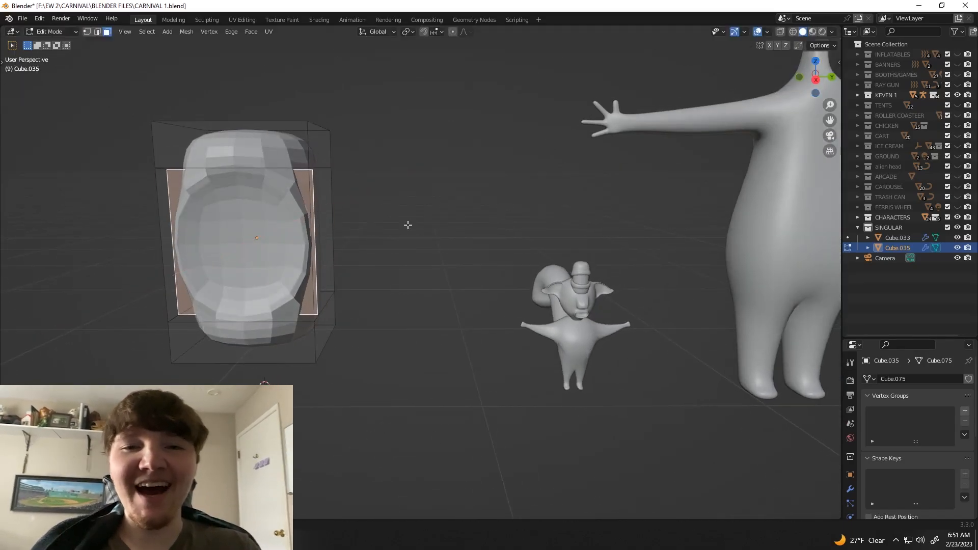
Step: Scale the inner vertices inside the flared top opening of the body, using X-ray display
key("KP_3")
scroll(261, 253, "up", 1)
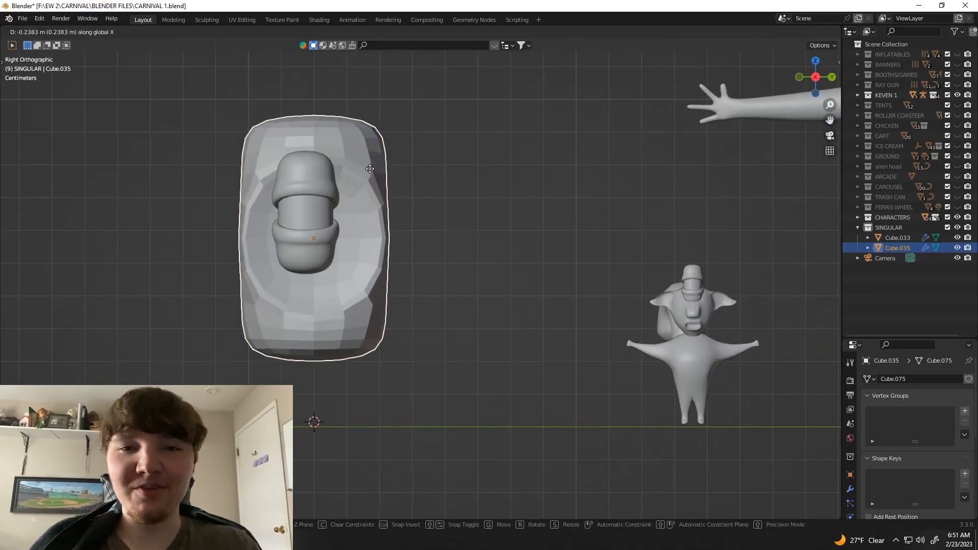
scroll(357, 244, "up", 1)
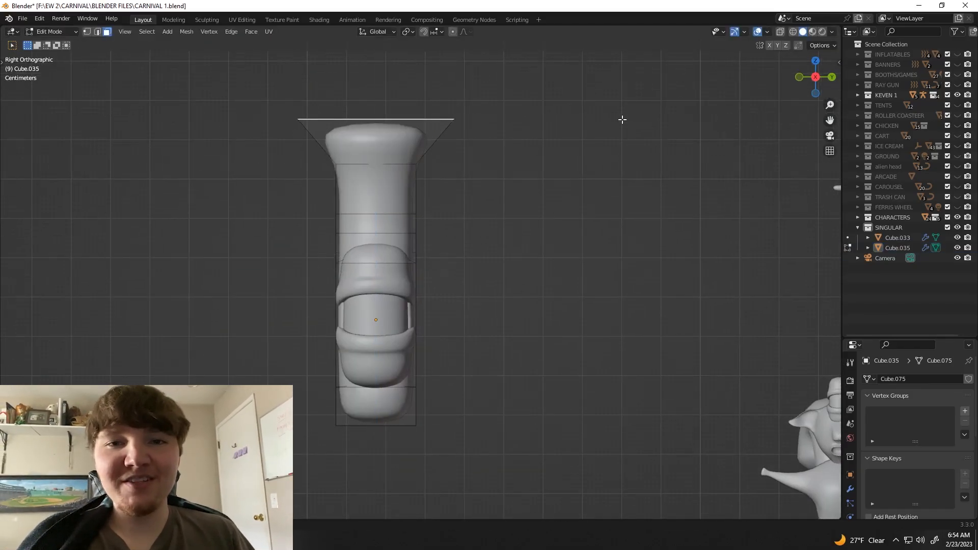
left_click(530, 176)
middle_click_drag(530, 176, 453, 185)
key("1")
key("alt+z")
key("s")
left_click(530, 221)
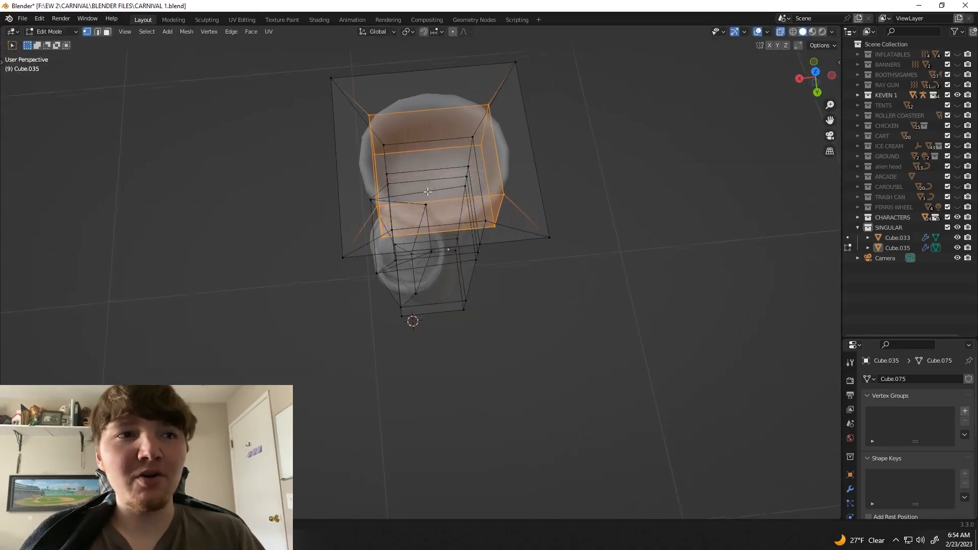
key("Tab")
key("alt+z")
left_click(484, 171)
middle_click_drag(529, 222, 560, 167)
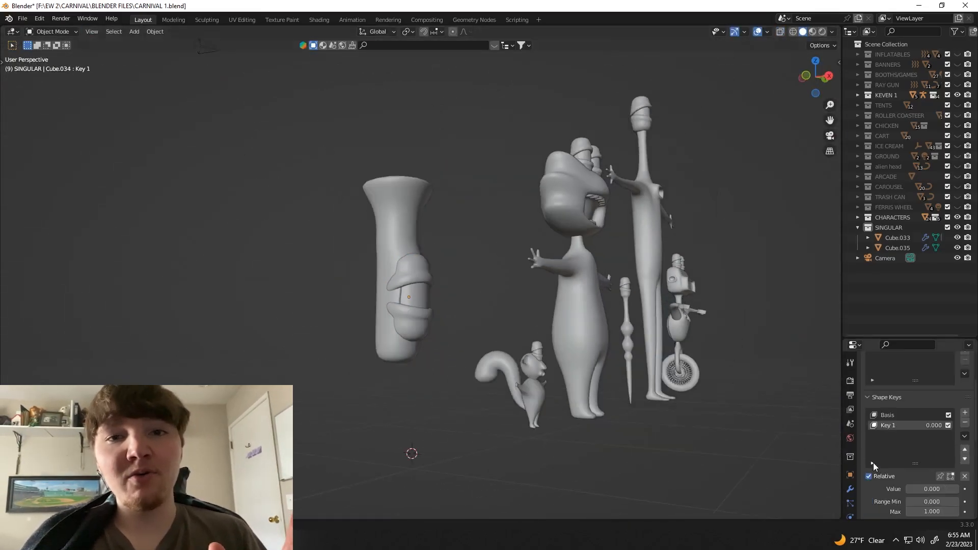
Step: Move the upper vertices of the flared body along Z
middle_click_drag(677, 357, 536, 362)
left_click(816, 78)
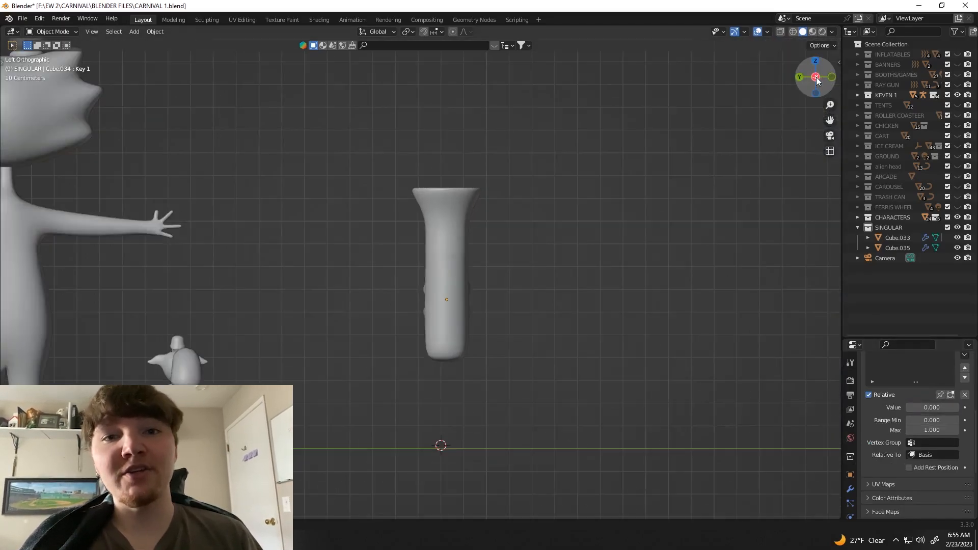
left_click(816, 78)
scroll(388, 220, "up", 3)
left_click(389, 220)
key("Tab")
key("alt+z")
left_click_drag(213, 63, 463, 231)
key("g")
key("z")
Step: Narrow the neck edge loop below the flared top by scaling it to about 0.73
scroll(459, 224, "up", 2)
key("s")
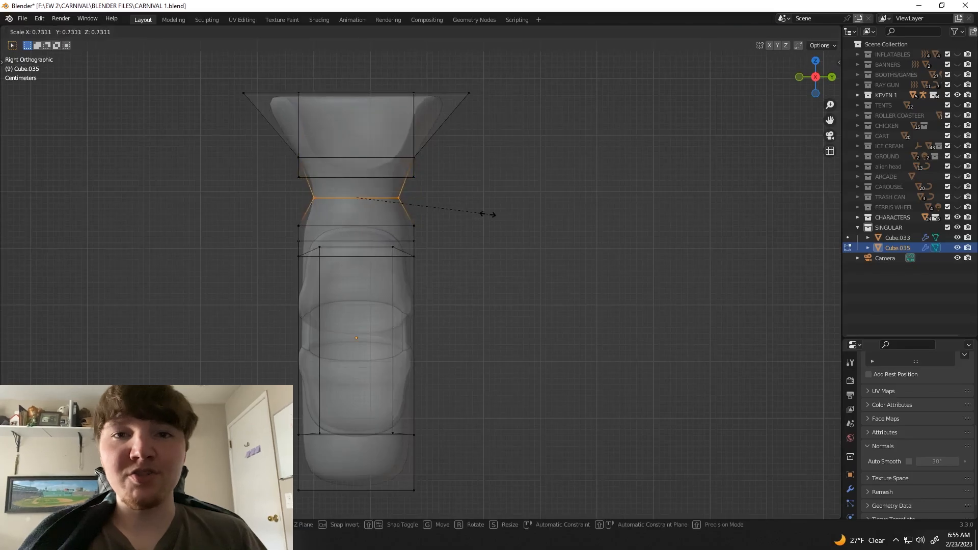
left_click(470, 224)
key("Tab")
key("alt+z")
middle_click_drag(454, 230, 438, 265)
left_click(479, 243)
left_click(383, 431)
key("g")
right_click(374, 428)
left_click(458, 408)
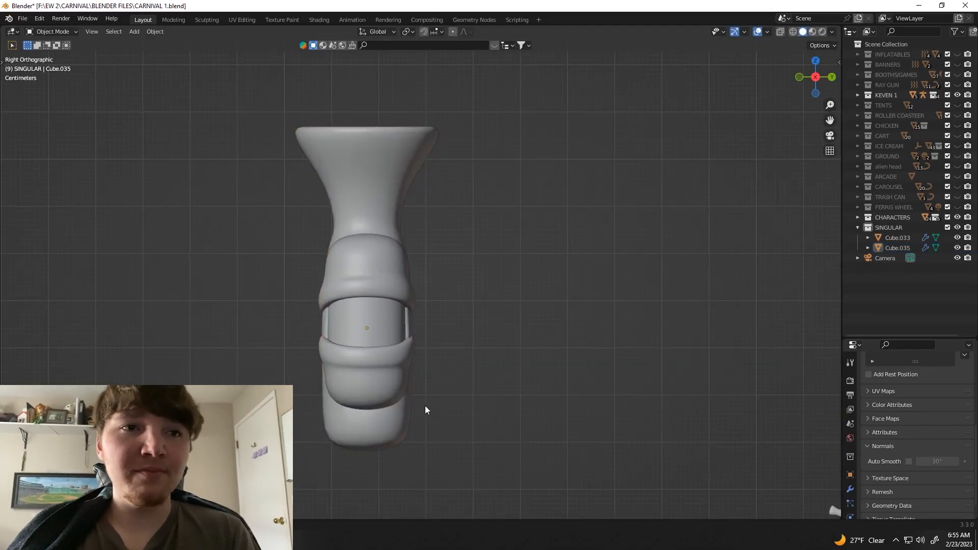
Step: Extrude the legs downward from the underside of the one-eyed body
left_click(380, 432)
middle_click_drag(379, 432, 380, 305, "shift")
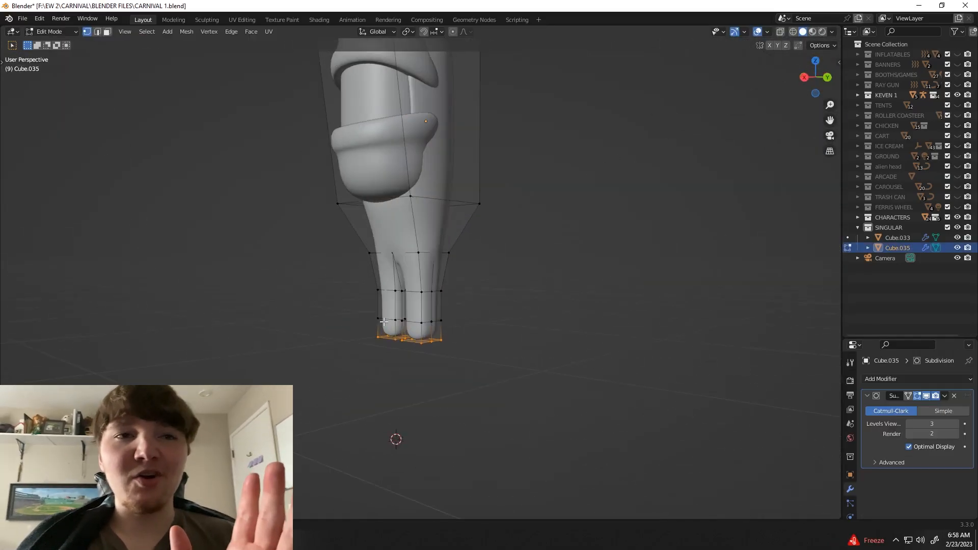
scroll(383, 322, "up", 2)
key("3")
left_click(430, 350)
middle_click_drag(383, 326, 338, 283)
left_click(410, 356, "shift")
key("e")
left_click(331, 358)
key("Tab")
scroll(346, 331, "down", 6)
left_click(347, 330)
Step: Select the vertices of the character's flared top and upper neck with X-ray display on
left_click(815, 77)
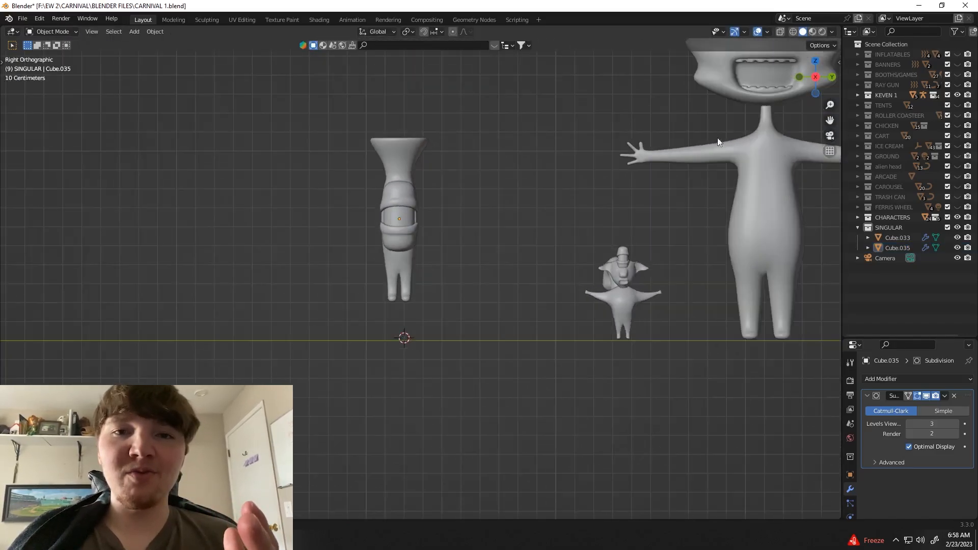
scroll(420, 275, "down", 3)
left_click(415, 212)
key("Tab")
scroll(416, 207, "up", 4)
key("alt+z")
left_click_drag(483, 222, 500, 220)
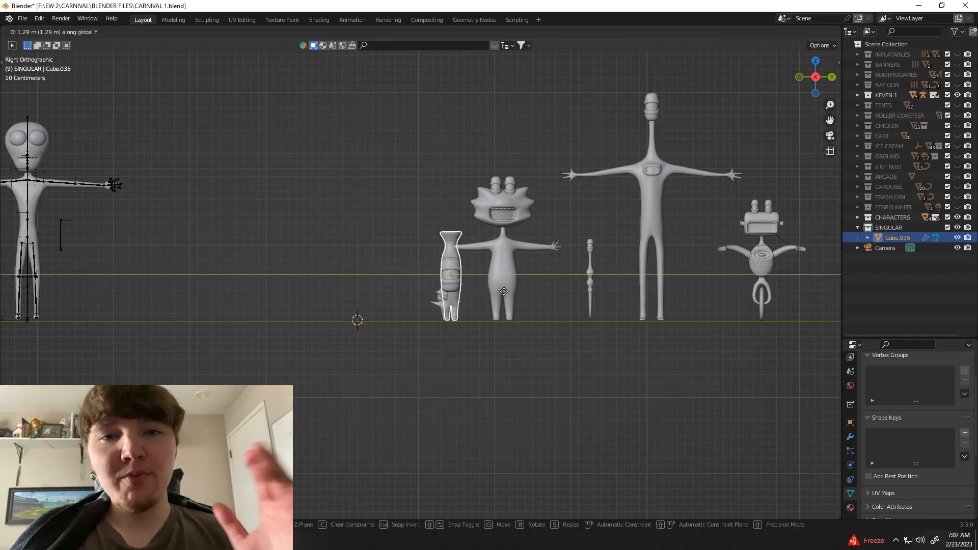
Step: Move the vase-headed, one-eyed character along Y to the end of the lineup, beside the one-wheeled robot
left_click(835, 293)
middle_click_drag(835, 293, 519, 308, "shift")
key("g")
key("y")
left_click(531, 311)
left_click(502, 399)
scroll(502, 399, "down", 2)
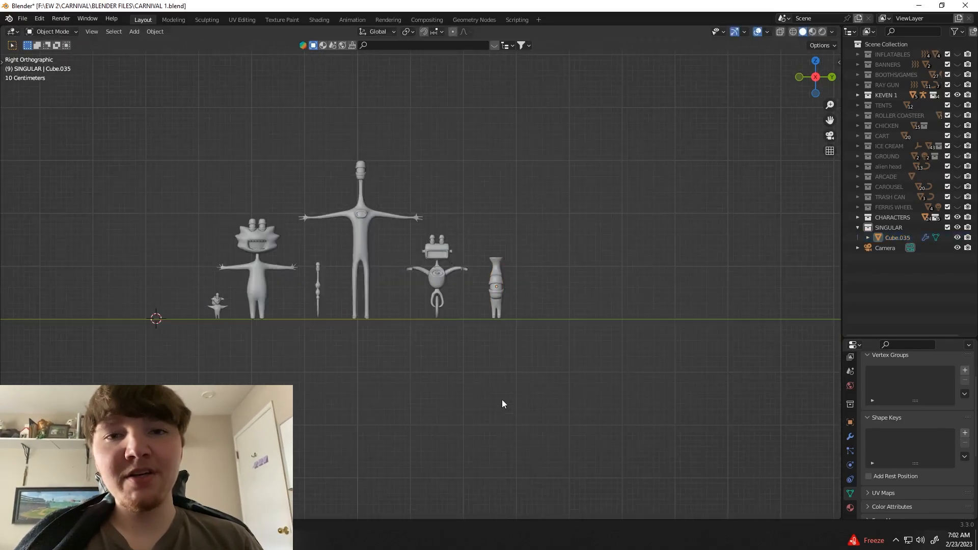
scroll(502, 397, "up", 1)
scroll(411, 314, "up", 1)
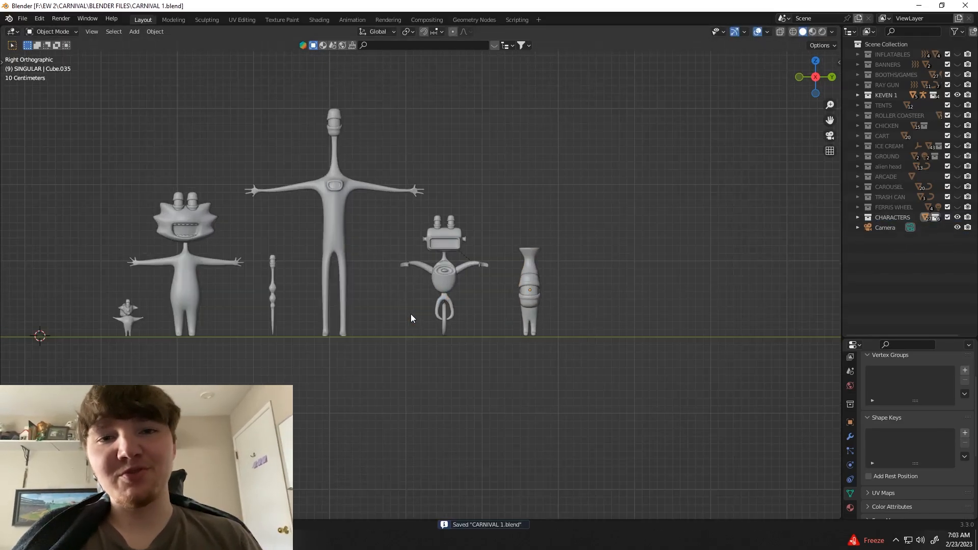